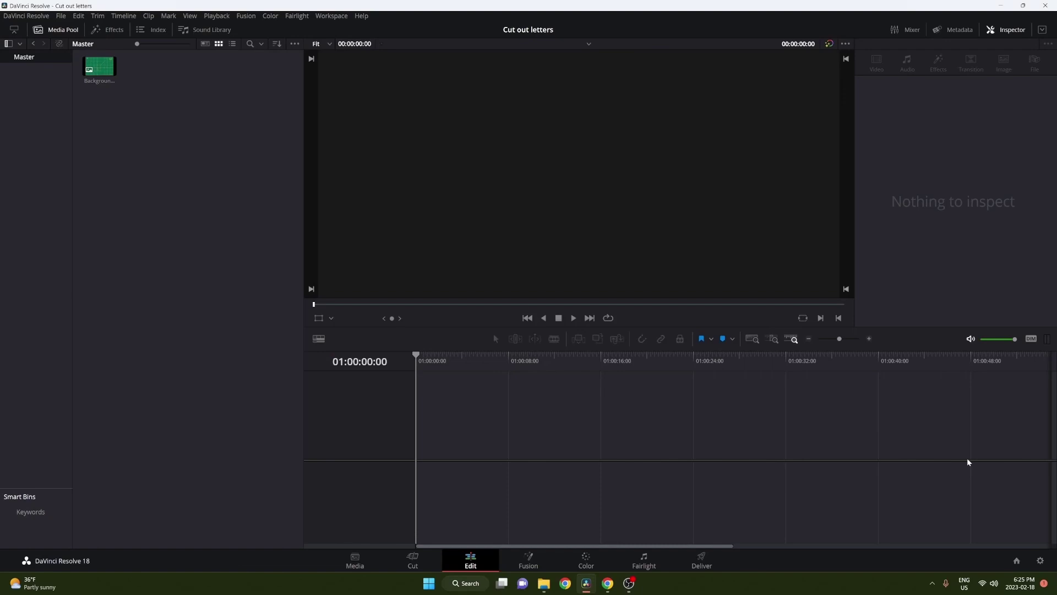
Step: Place the background image on a new timeline and import the Letters folder from the Desktop into the media pool
left_click_drag(100, 69, 424, 440)
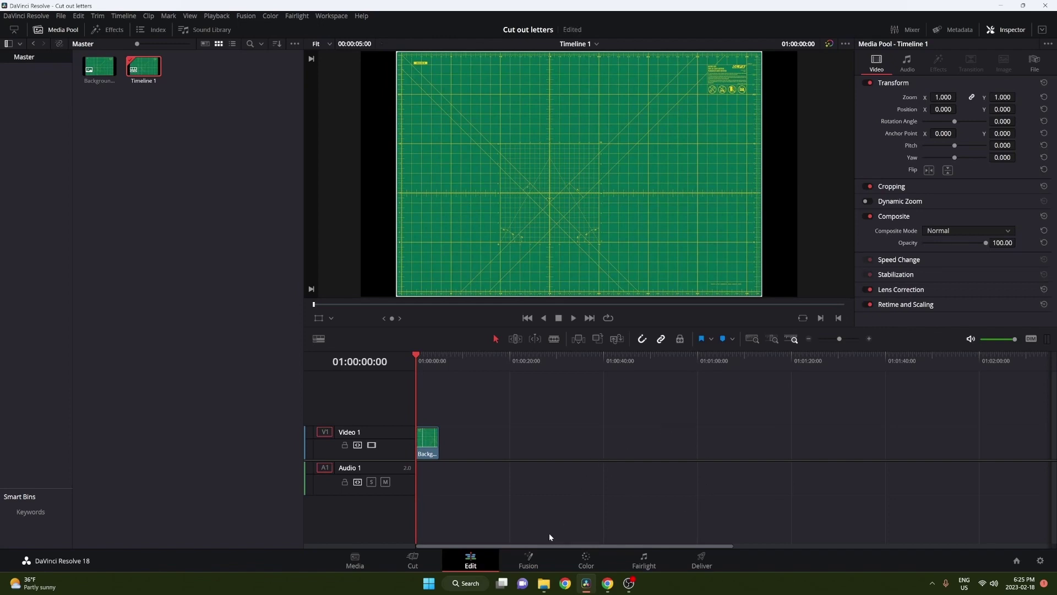
left_click(544, 583)
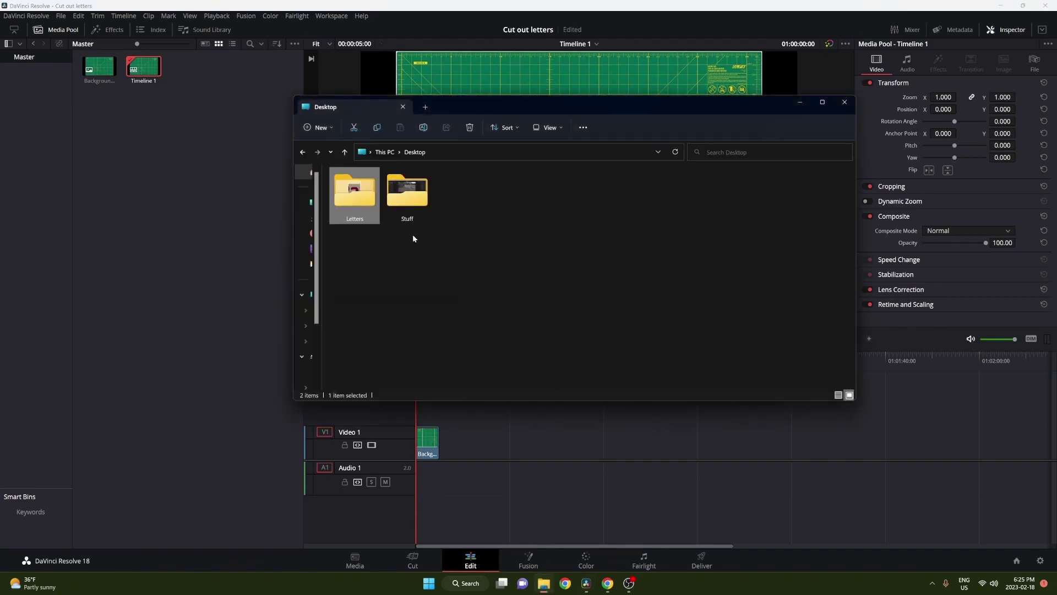
left_click_drag(352, 196, 37, 116)
left_click(587, 468)
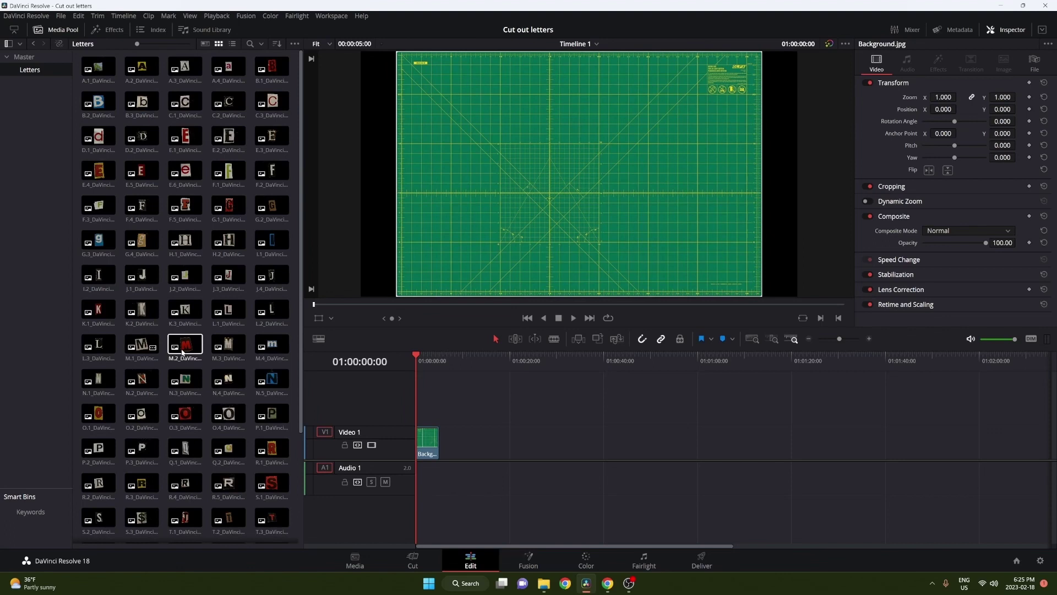
Step: Open the background clip in Fusion and spread the MediaIn1 and MediaOut1 nodes far apart on one horizontal line
left_click(528, 557)
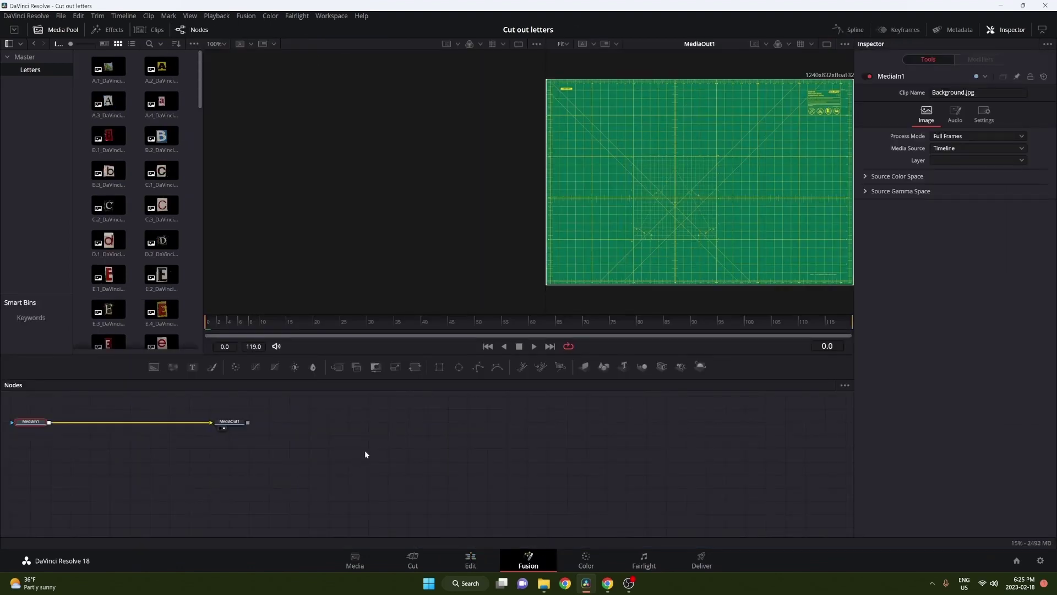
left_click_drag(347, 470, 820, 439)
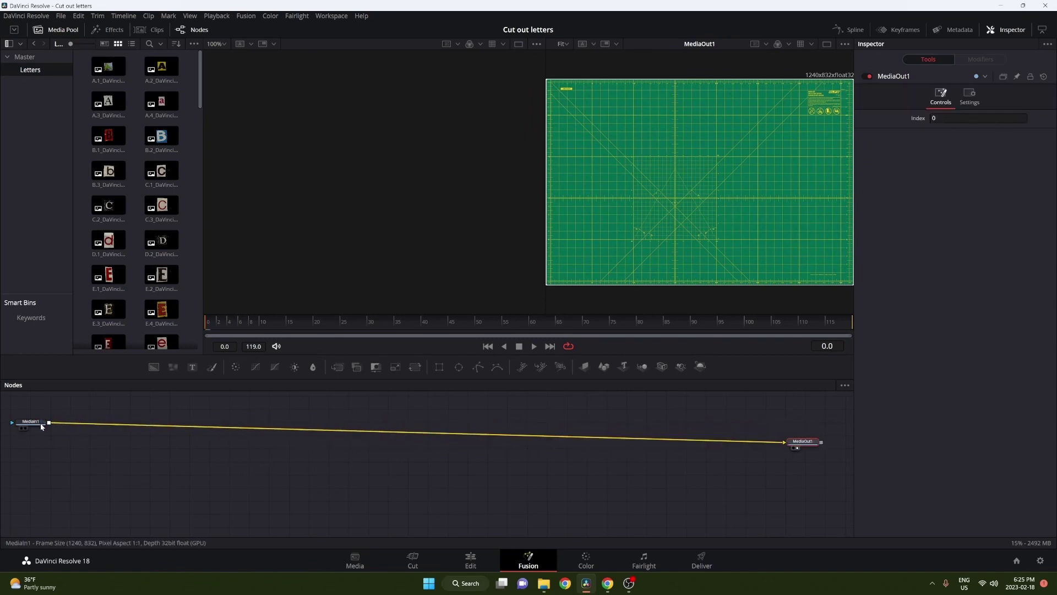
left_click_drag(41, 426, 59, 451)
left_click_drag(802, 442, 804, 449)
scroll(230, 495, "up", 3)
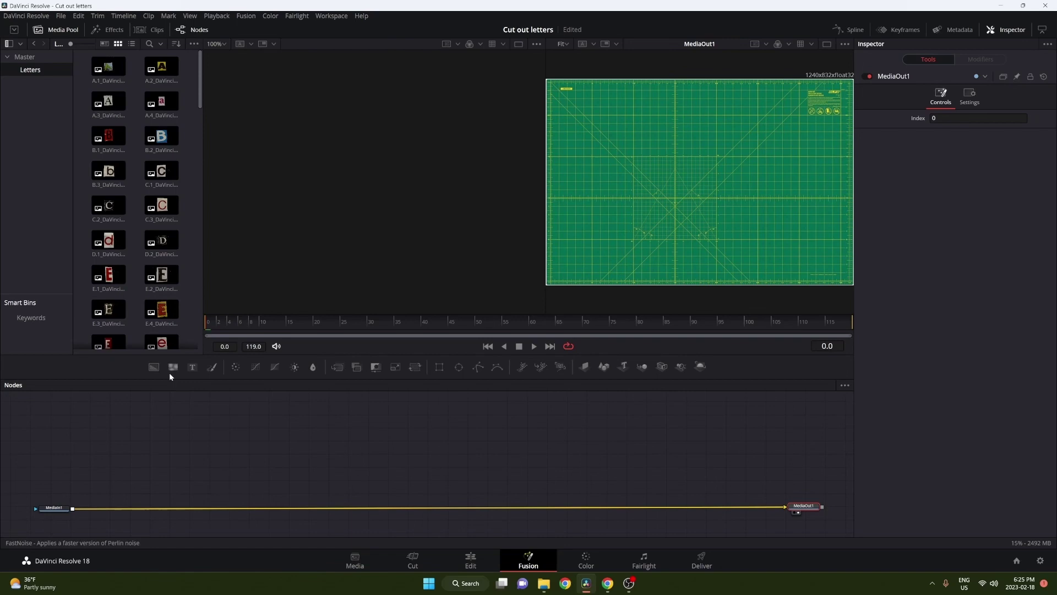
Step: Add a Background node above MediaIn1 and make its solid colour fully transparent
left_click_drag(157, 373, 107, 455)
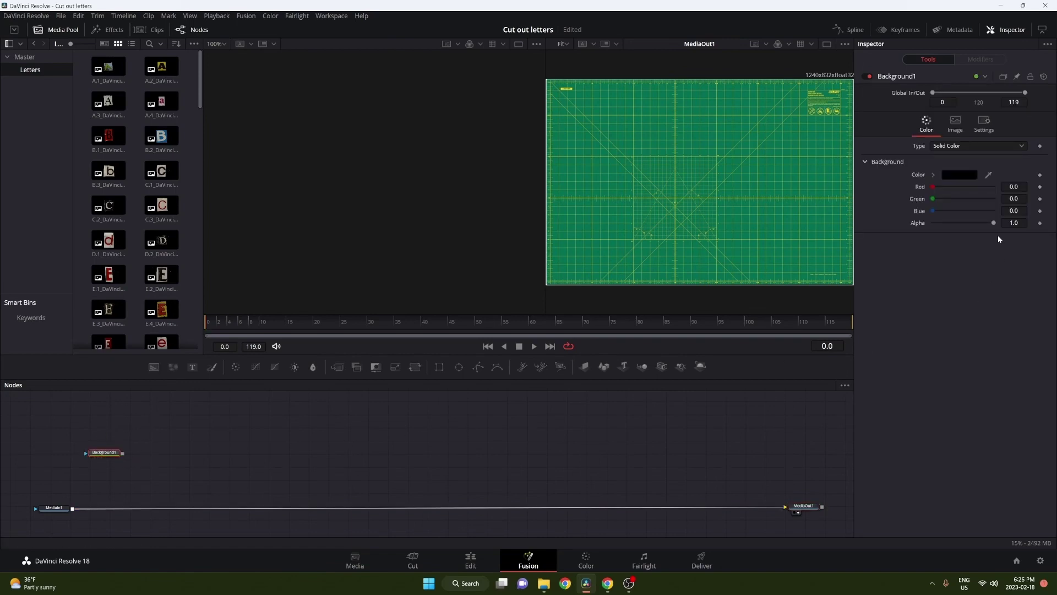
left_click_drag(995, 224, 805, 260)
Step: Add the letter images D.2, A.4, V.3, a blue I and N.1 as a row of nodes above the Background node
left_click_drag(158, 241, 152, 425)
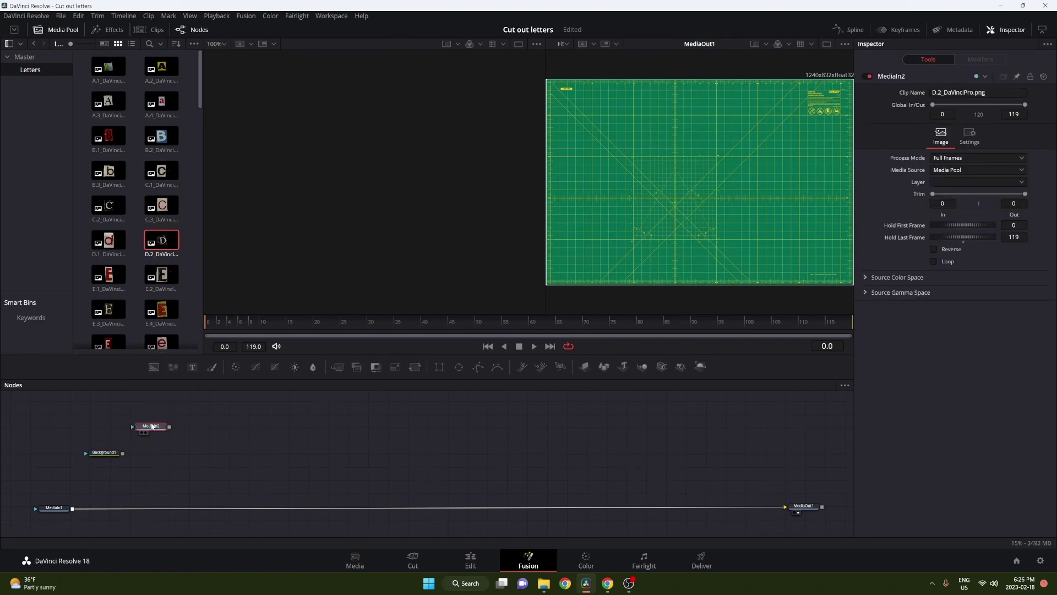
left_click_drag(161, 102, 190, 427)
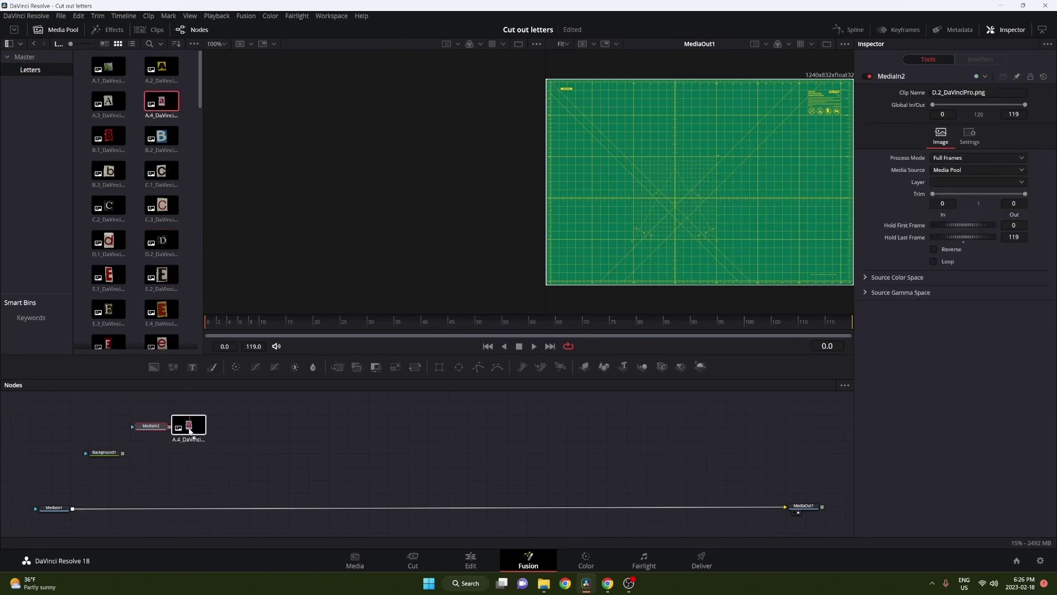
scroll(166, 179, "down", 10)
left_click_drag(164, 179, 227, 425)
scroll(173, 136, "up", 10)
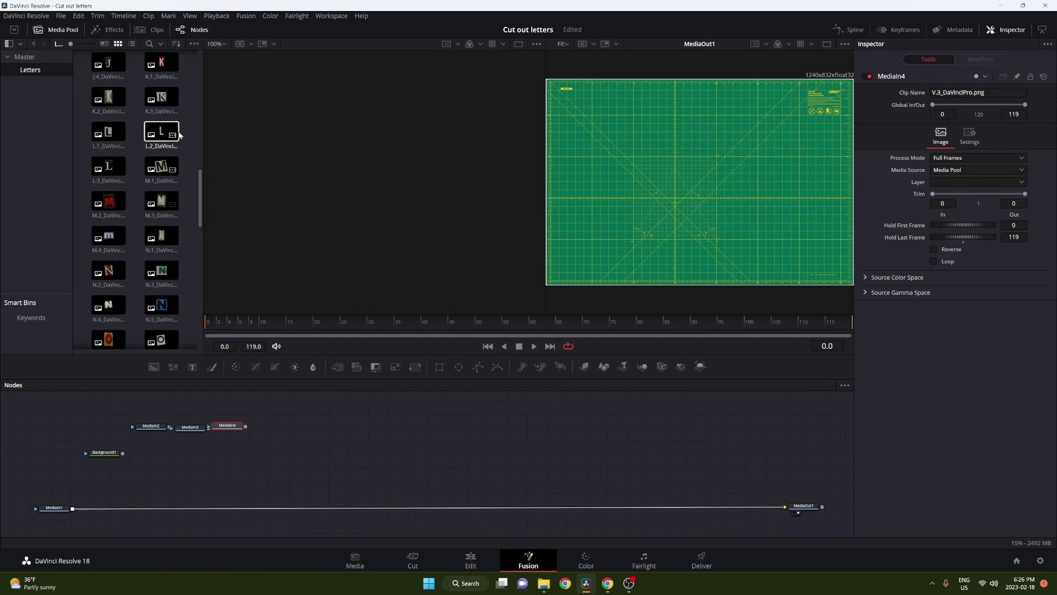
left_click_drag(158, 88, 264, 426)
scroll(140, 302, "down", 1)
left_click_drag(161, 292, 309, 425)
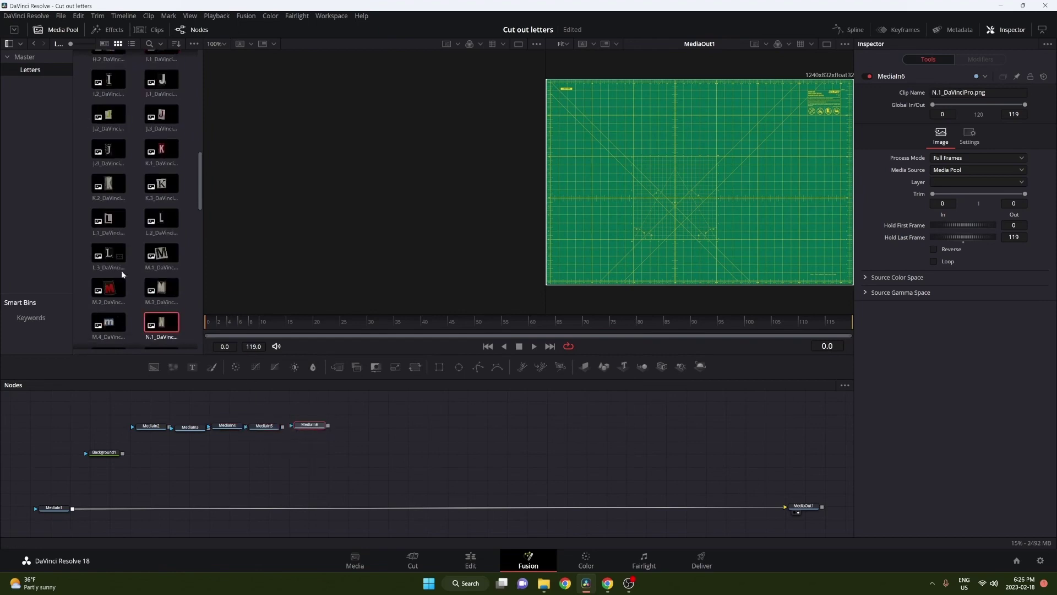
Step: Extend the row of letter nodes with the images C.3, I.2, a P, an R and O.4
scroll(110, 242, "up", 6)
left_click_drag(162, 175, 349, 425)
scroll(118, 235, "down", 5)
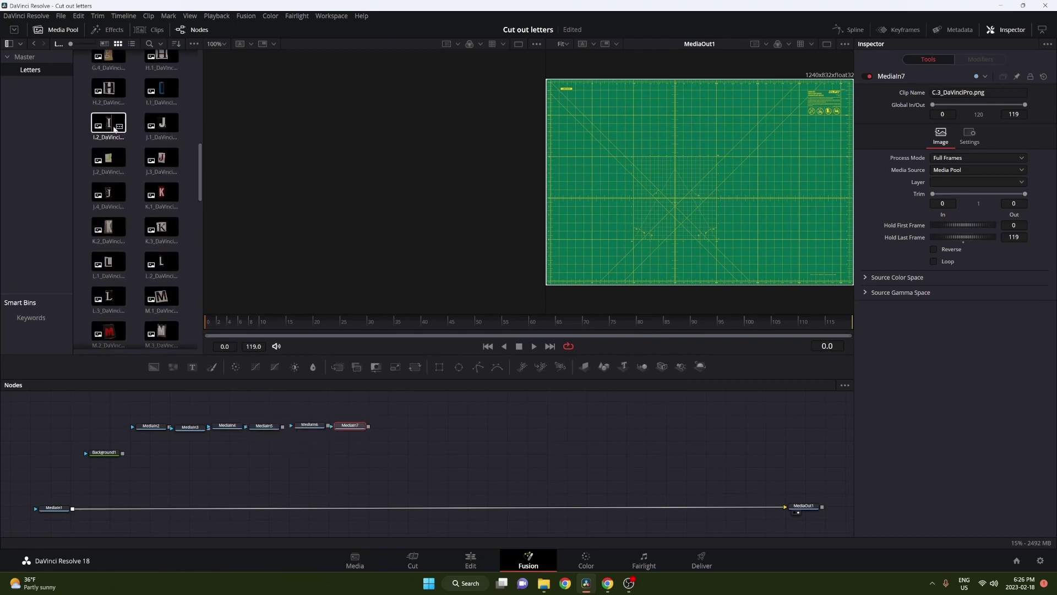
left_click_drag(113, 126, 391, 427)
scroll(151, 247, "down", 1)
scroll(151, 248, "down", 3)
left_click_drag(109, 324, 470, 426)
scroll(149, 297, "down", 3)
scroll(134, 306, "down", 5)
scroll(165, 248, "up", 4)
left_click_drag(162, 71, 511, 433)
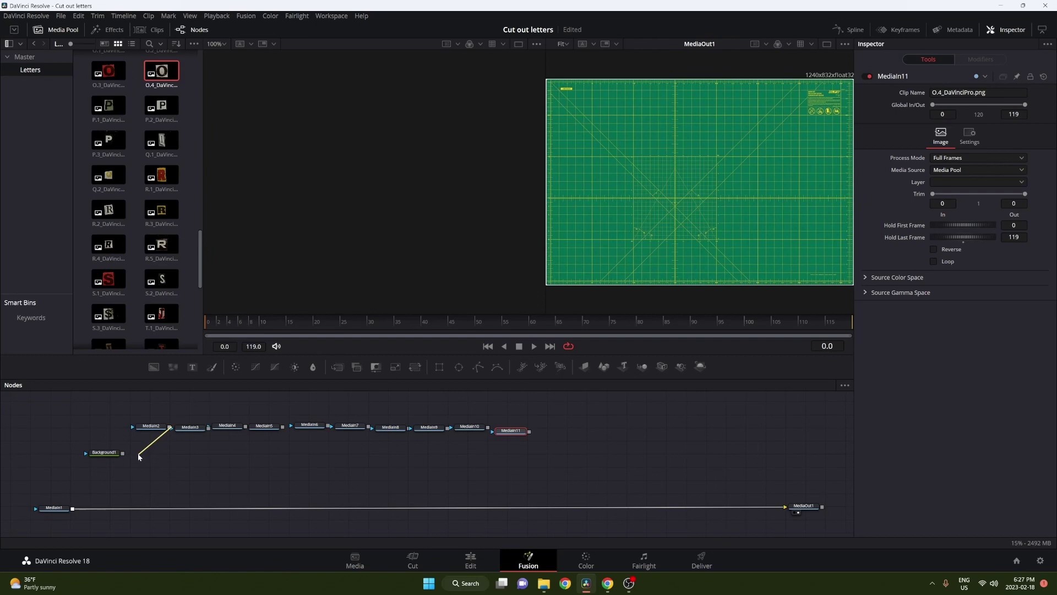
Step: Merge the ten letter nodes one after another over the Background node, forming a chain of Merge nodes
left_click_drag(138, 455, 123, 452)
left_click_drag(208, 427, 212, 455)
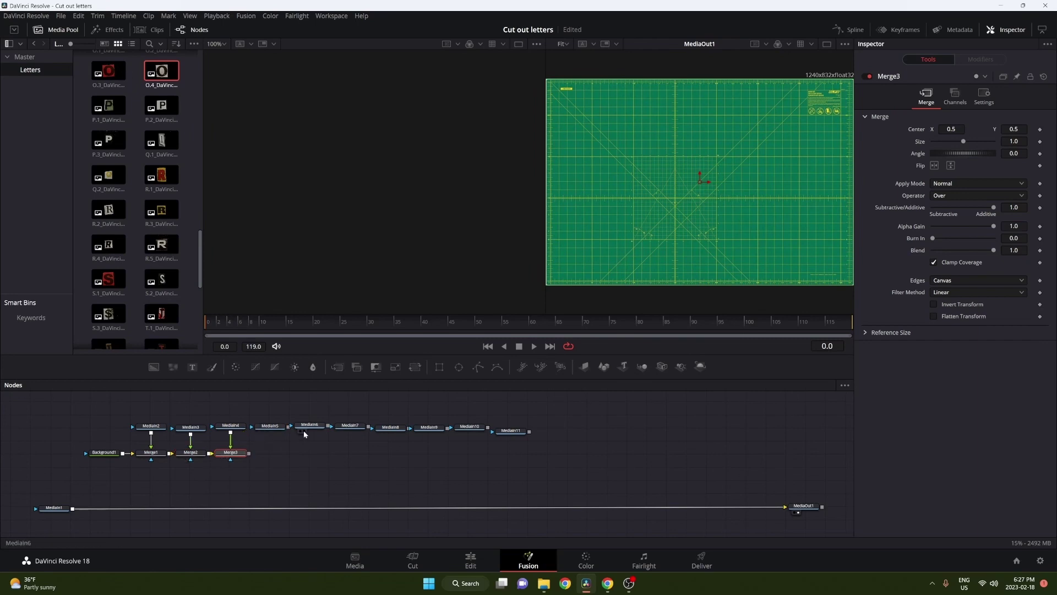
left_click_drag(286, 426, 250, 455)
left_click_drag(329, 425, 288, 455)
left_click_drag(369, 426, 330, 453)
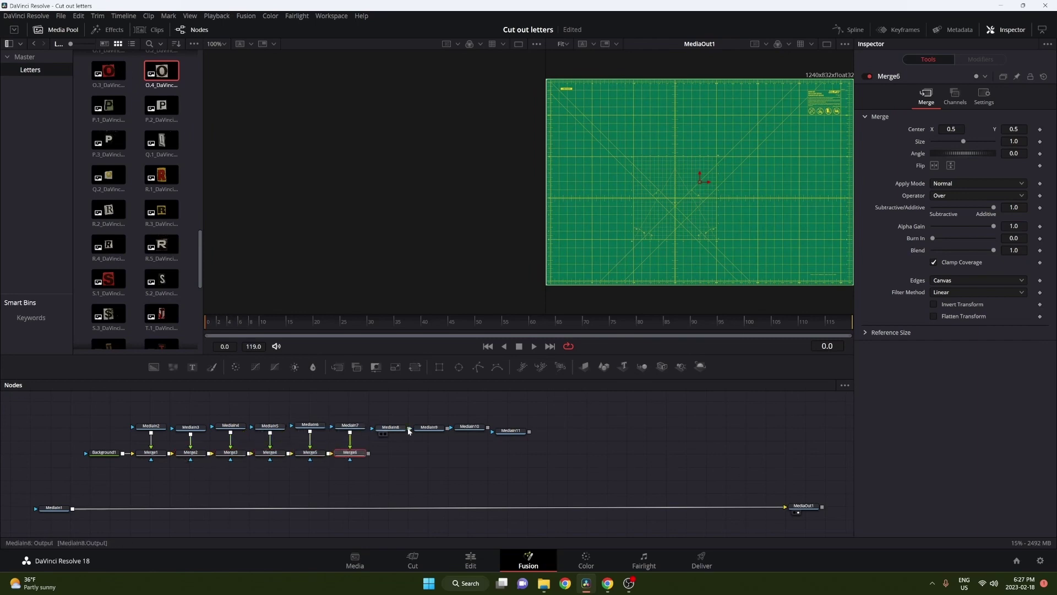
left_click_drag(409, 427, 369, 453)
left_click_drag(448, 427, 410, 453)
left_click_drag(489, 429, 449, 453)
left_click_drag(530, 431, 489, 453)
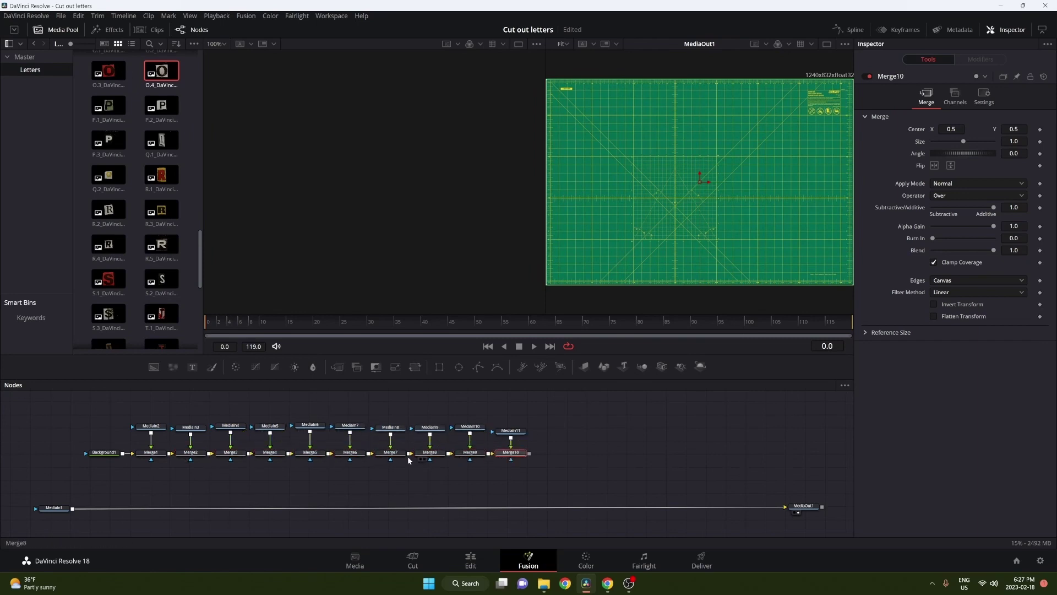
Step: Rename the first three Merge nodes d, a and v after the letters they carry
left_click(157, 454)
key("F2")
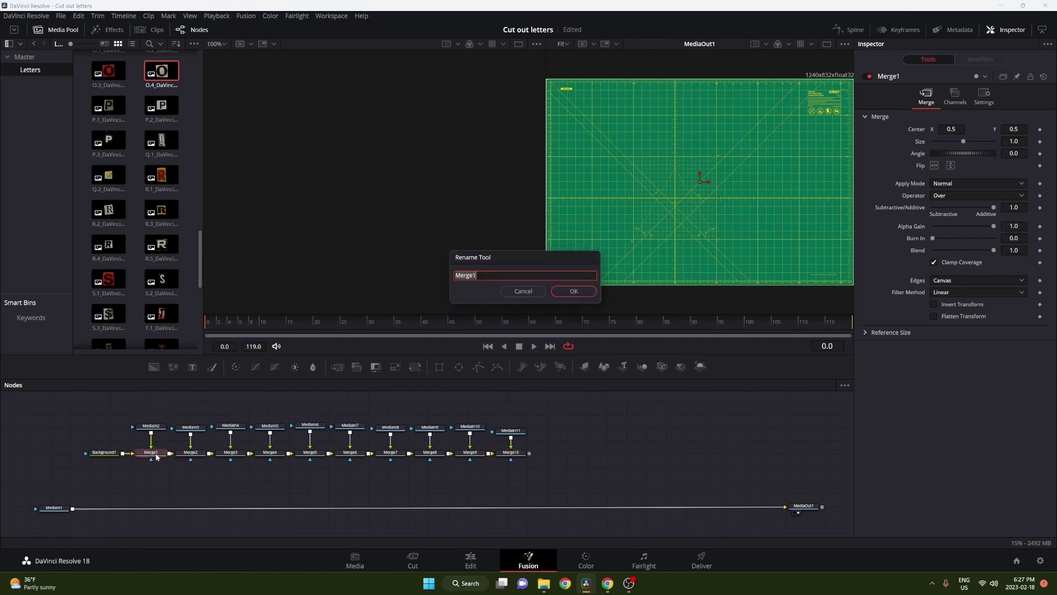
left_click(570, 295)
left_click(193, 452)
key("F2")
type("a")
left_click(568, 291)
left_click(231, 454)
key("F2")
type("v")
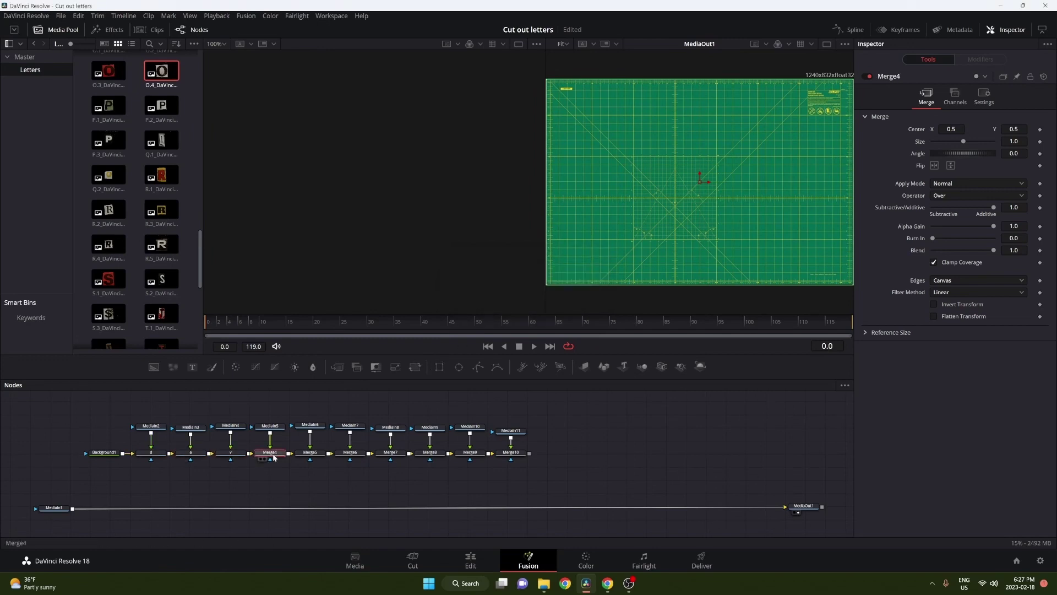
Step: Rename the fourth, fifth and sixth Merge nodes i, n and c
key("F2")
type("i")
left_click(570, 291)
left_click(311, 454)
key("F2")
type("n")
left_click(571, 291)
left_click(353, 455)
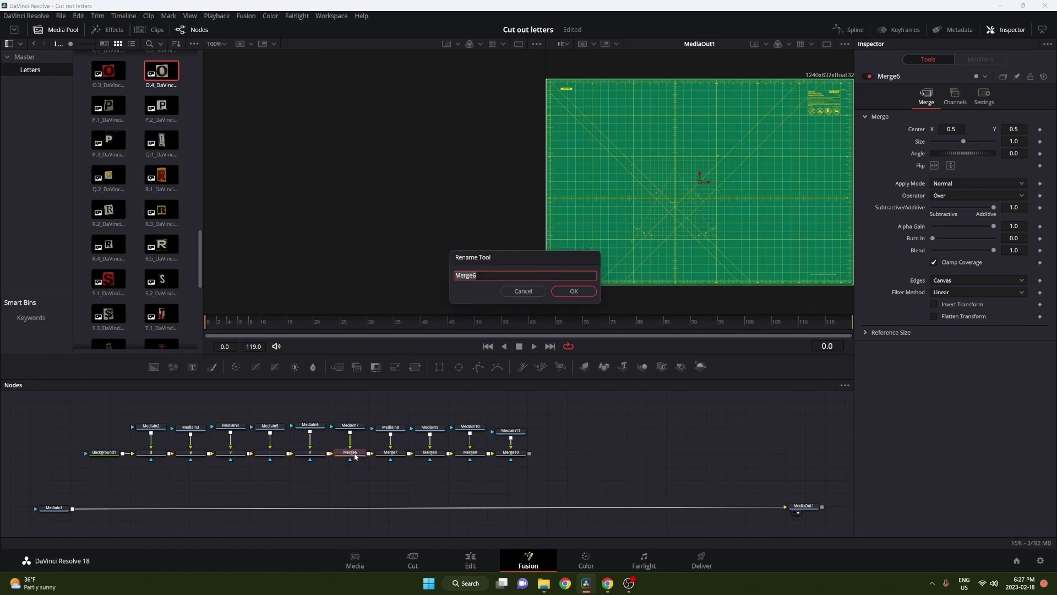
Step: Rename the seventh Merge node after its letter I and the eighth one p
left_click(390, 453)
key("F2")
type("i")
key("Return")
left_click(429, 452)
key("F2")
type("p")
key("Return")
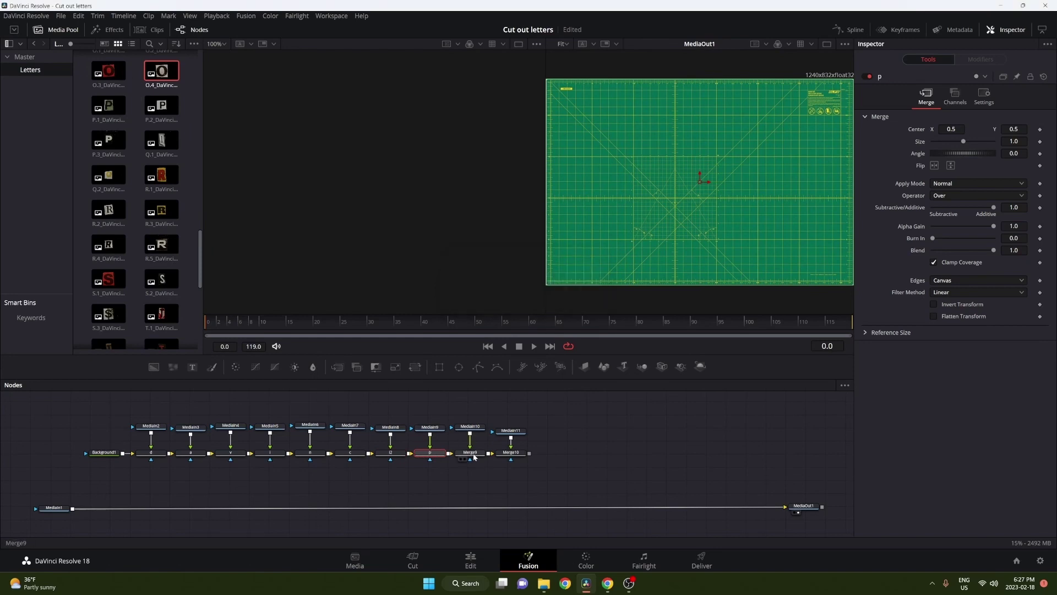
Step: Rename the last two Merge nodes r and o
left_click(473, 457)
key("F2")
type("p")
key("Return")
left_click(511, 453)
key("F2")
type("o")
key("Return")
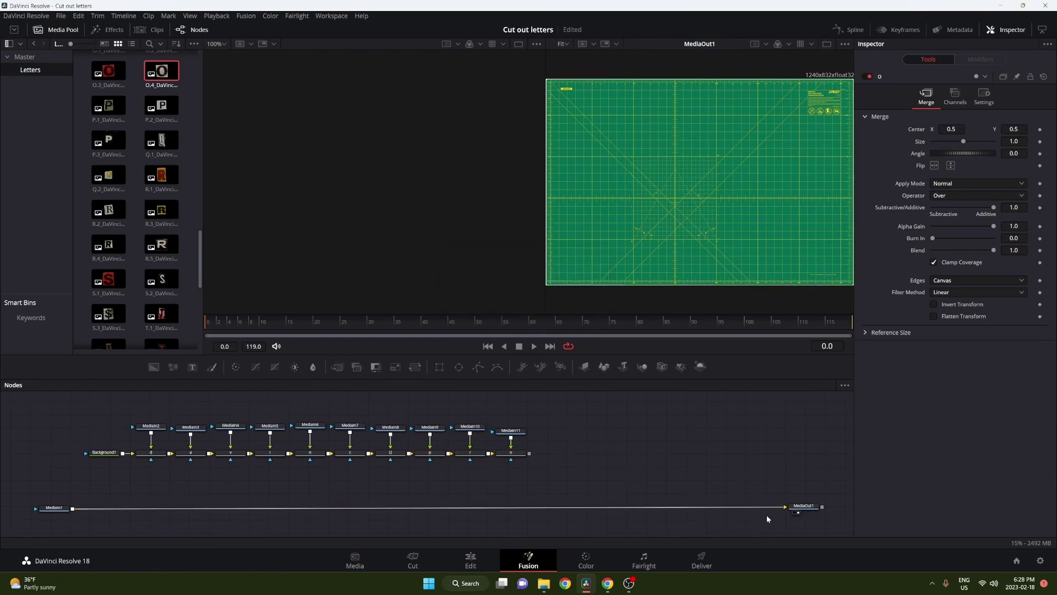
Step: Disconnect MediaIn1 from MediaOut1 and connect the last letter Merge node to MediaOut1 instead
left_click_drag(785, 506, 759, 507)
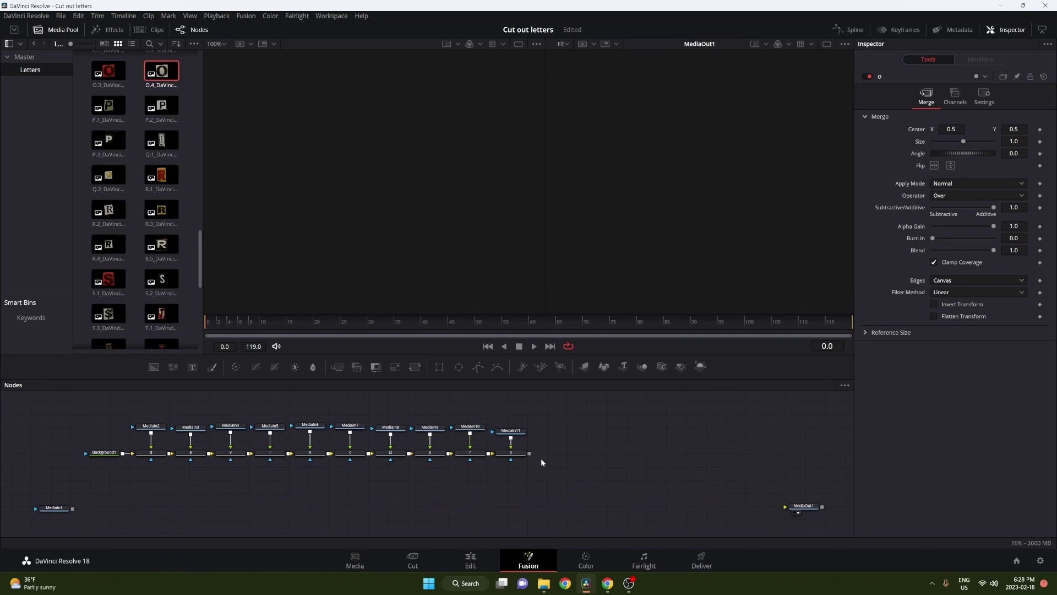
left_click_drag(529, 453, 785, 507)
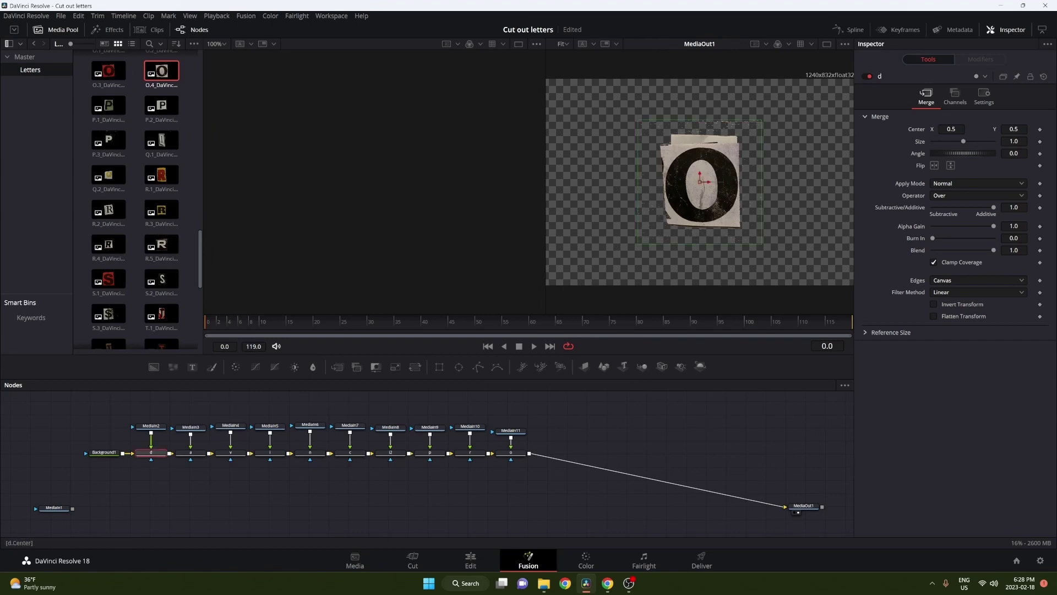
Step: Scale the D to about 0.76 and move it to the upper-left area of the canvas, with centre Y about 0.838
left_click_drag(949, 129, 792, 161)
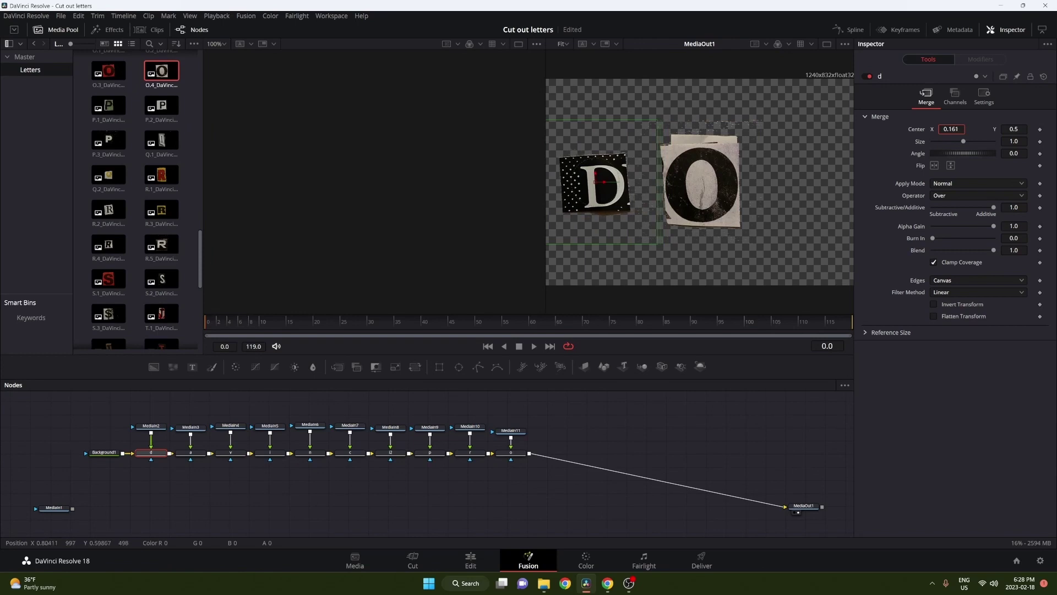
left_click_drag(1014, 140, 1054, 129)
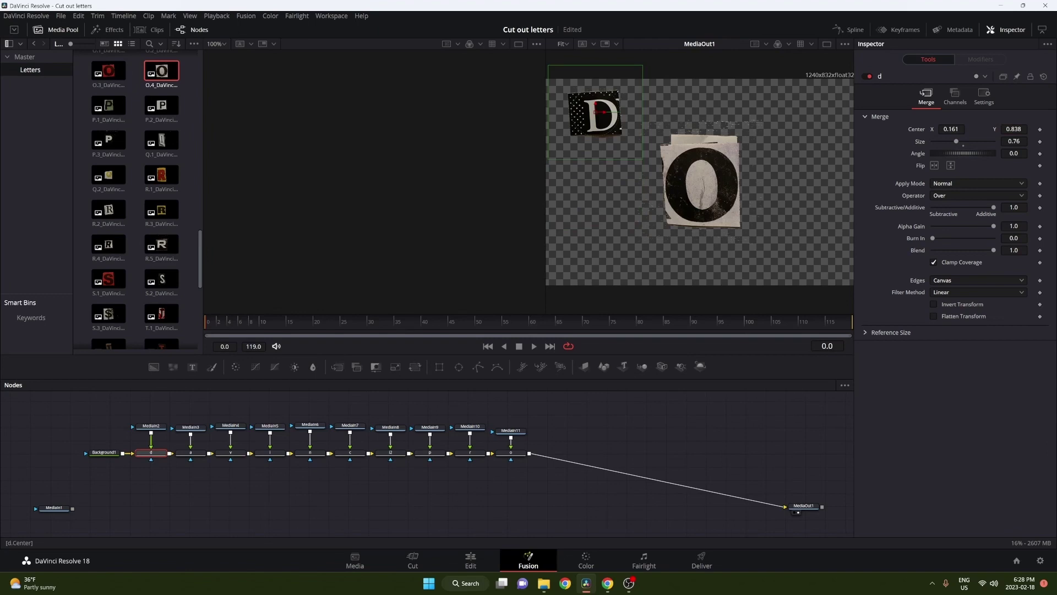
left_click_drag(950, 129, 942, 130)
Step: Move the A and V letters up beside the D in the upper row of the canvas
left_click(190, 453)
left_click_drag(1014, 129, 1054, 129)
left_click_drag(951, 129, 875, 138)
left_click(230, 452)
left_click_drag(1013, 129, 1054, 129)
Step: Position the I, N and C letters to continue the upper word after the V
left_click(270, 453)
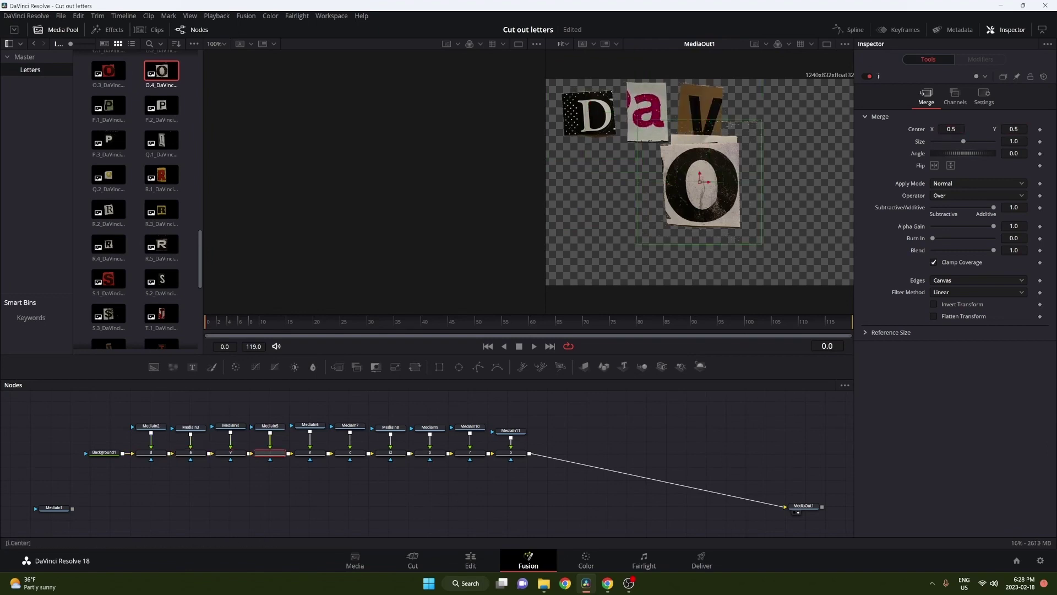
left_click_drag(951, 129, 1044, 129)
left_click_drag(1013, 129, 1054, 129)
left_click(310, 453)
left_click_drag(951, 129, 865, 128)
left_click(350, 453)
Step: Place the P, R and O letters in a second row beneath the upper word
left_click(430, 452)
left_click_drag(951, 129, 857, 257)
left_click(470, 452)
left_click_drag(1013, 129, 867, 128)
left_click(511, 431)
mouse_move(951, 128)
left_mouse_down()
mouse_move(909, 129)
mouse_move(1054, 128)
mouse_move(848, 128)
mouse_move(938, 129)
left_mouse_up()
left_click(511, 453)
Step: Adjust the positions of the A and V letters next to the D in the upper word
left_click(151, 452)
left_click(190, 452)
left_click_drag(1013, 129, 887, 129)
left_click(230, 452)
left_click_drag(951, 129, 914, 129)
left_click_drag(1013, 129, 922, 129)
Step: Resize the blue I and reposition it together with the N in the upper word
left_click(269, 453)
left_click_drag(1013, 129, 964, 129)
left_click_drag(1013, 141, 930, 140)
left_click(310, 453)
left_click_drag(950, 129, 1046, 129)
left_click_drag(1014, 129, 958, 141)
Step: Adjust the placement of the C and the second I at the end of the upper word
left_click(350, 453)
mouse_move(951, 129)
left_mouse_down()
mouse_move(1046, 129)
mouse_move(936, 141)
left_mouse_up()
left_click(390, 452)
left_click_drag(950, 129, 1027, 129)
left_click_drag(1014, 129, 1046, 129)
Step: Scale the P to about 0.78 and raise the P and R closer to the upper word
left_click(430, 453)
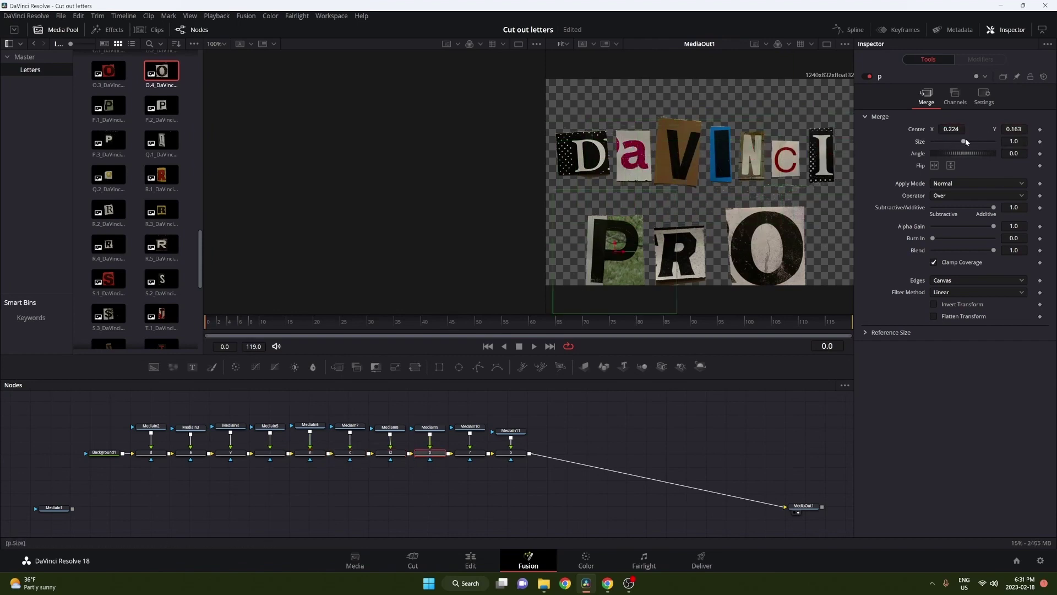
left_click_drag(964, 141, 957, 141)
left_click_drag(950, 128, 971, 129)
left_click_drag(1013, 128, 1046, 129)
left_click(470, 453)
left_click_drag(963, 141, 966, 129)
left_click_drag(1014, 129, 1046, 129)
Step: Scale the O to about 0.55, move it beside the R, and nudge the P closer to the R
left_click(511, 453)
left_click_drag(765, 246, 753, 227)
left_click_drag(964, 141, 949, 141)
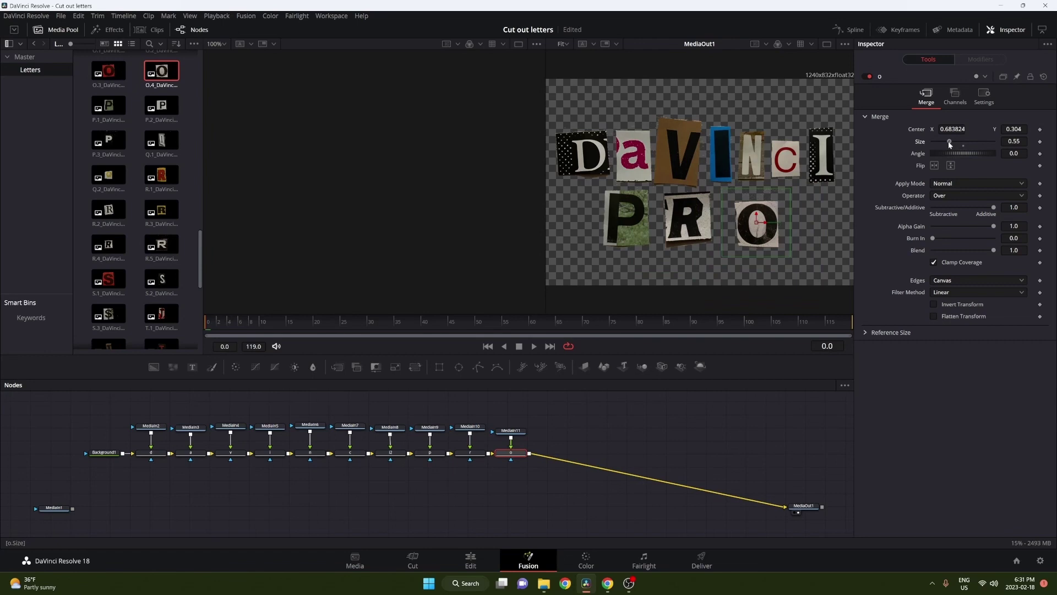
left_click_drag(753, 227, 691, 221)
left_click(469, 453)
left_click(429, 453)
left_click_drag(626, 218, 635, 223)
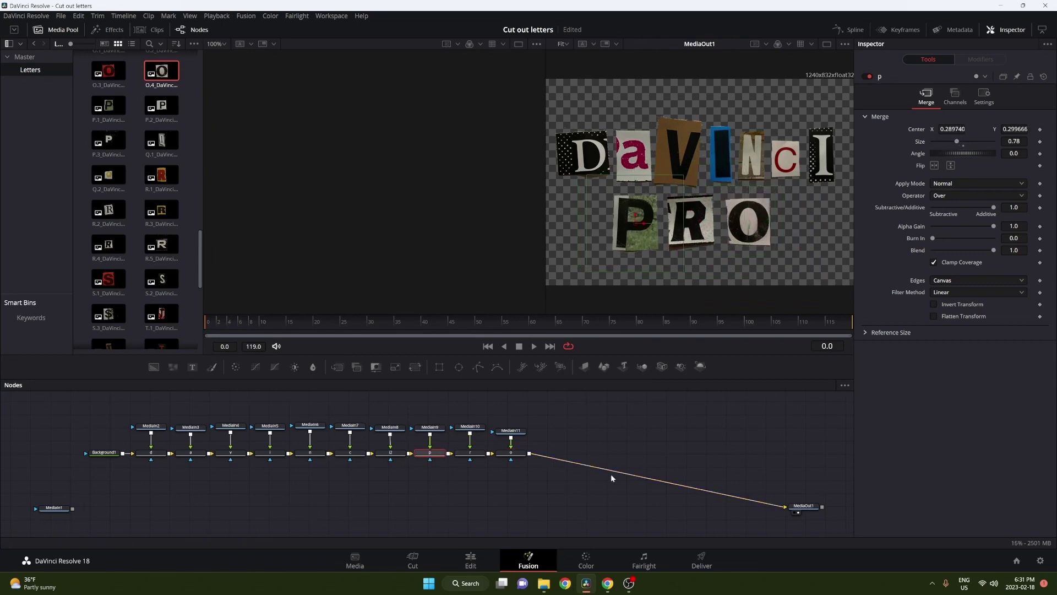
Step: Reconnect MediaIn1 to MediaOut1 and merge the whole letter chain over the background image
mouse_move(773, 503)
left_mouse_down()
mouse_move(723, 493)
mouse_move(759, 501)
left_mouse_up()
left_click_drag(72, 508, 786, 507)
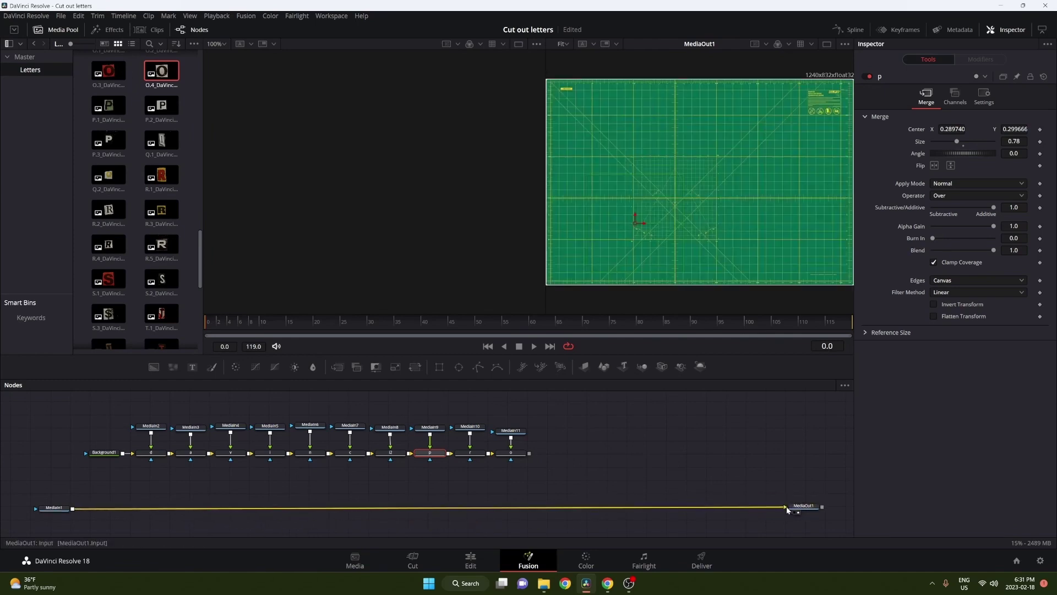
left_click_drag(528, 455, 73, 497)
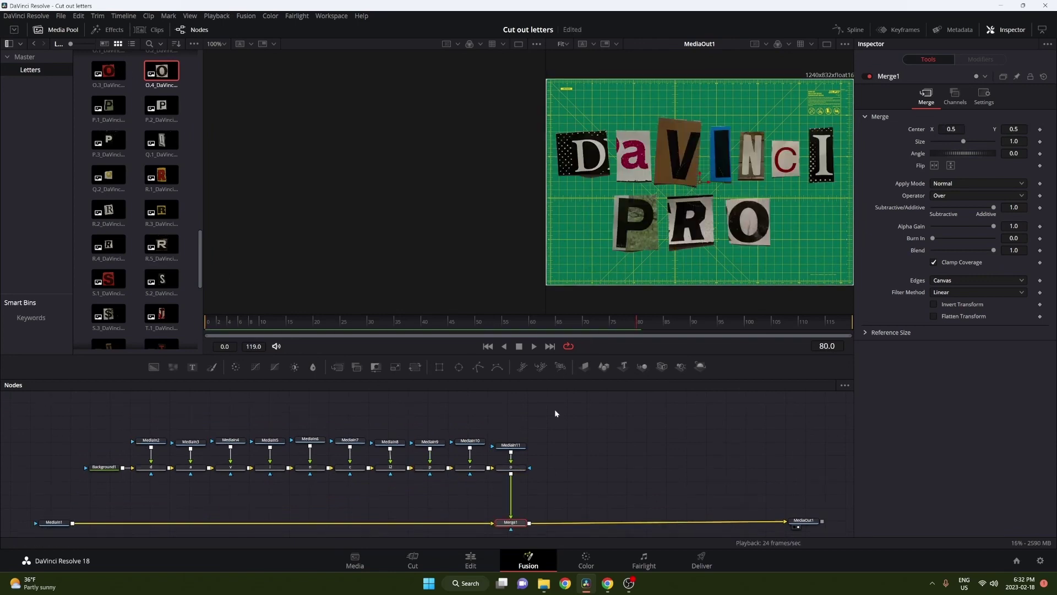
Step: Select all ten letter image nodes and move them up to widen the gap above their Merge nodes
left_click_drag(553, 409, 154, 410)
left_click(585, 453)
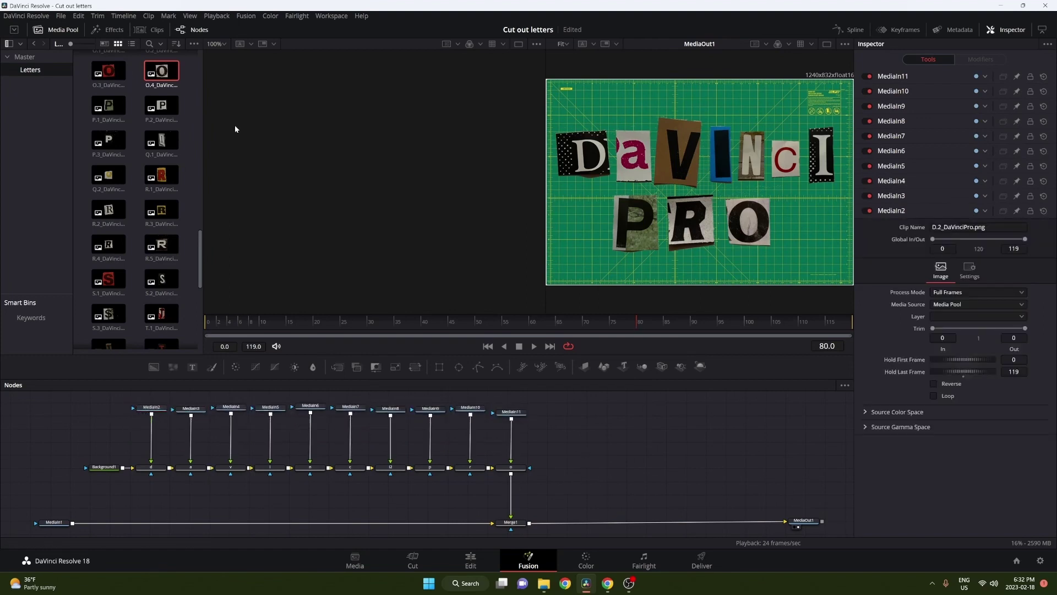
Step: Find the Camera Shake effect and insert it between MediaIn2 and the D letter's Merge node
left_click(104, 32)
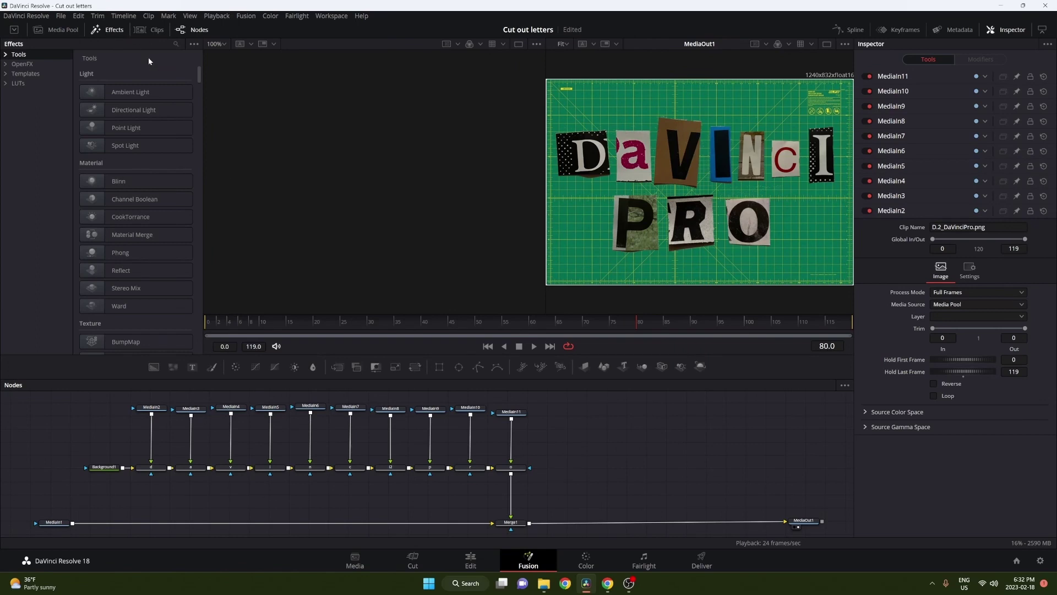
left_click(41, 64)
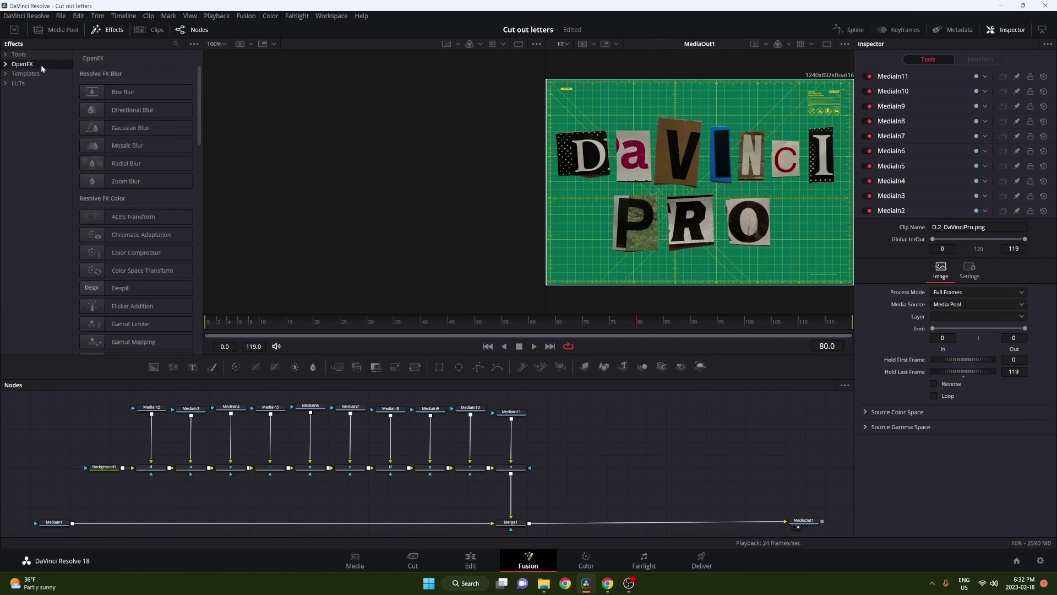
left_click(175, 42)
type("came")
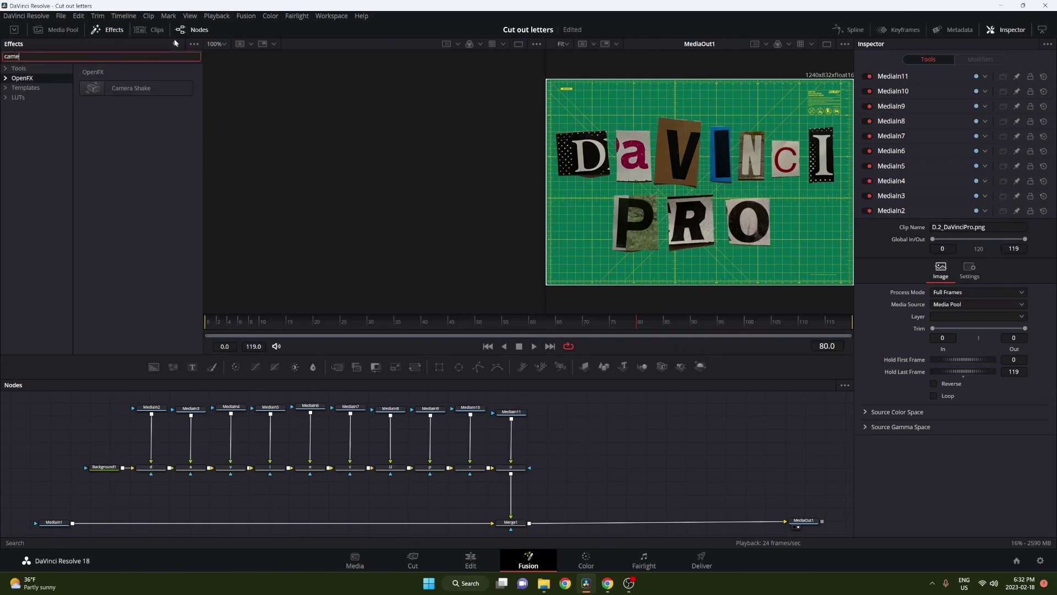
type("r")
left_click_drag(135, 88, 153, 436)
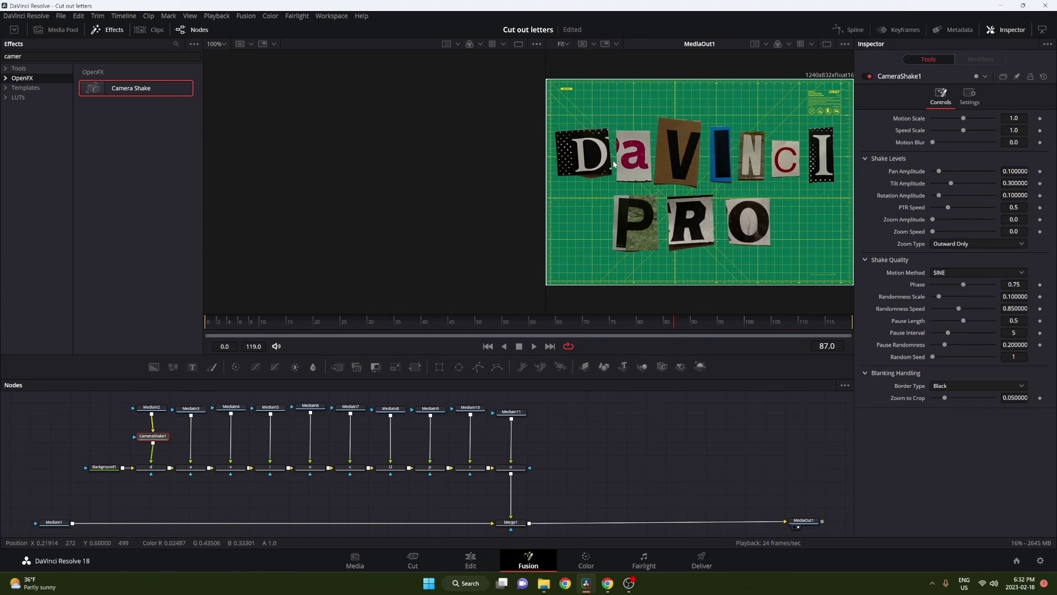
Step: Set the D's Camera Shake rotation amplitude to 1.0, tilt amplitude to about 0.087 and pan amplitude to about 0.039, previewing the motion
left_click_drag(939, 196, 963, 193)
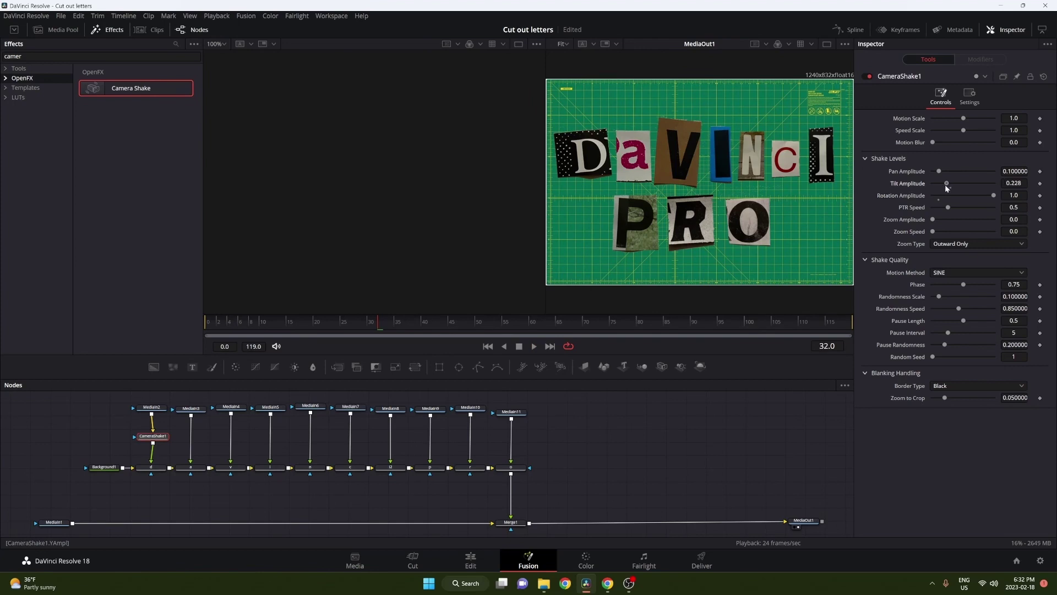
left_click_drag(944, 184, 937, 175)
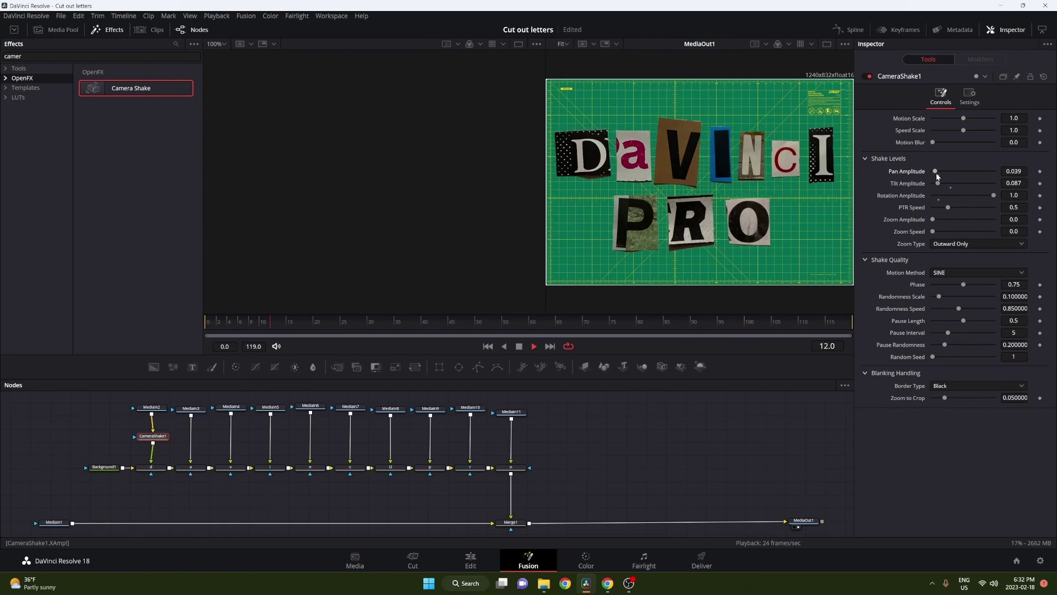
key("space")
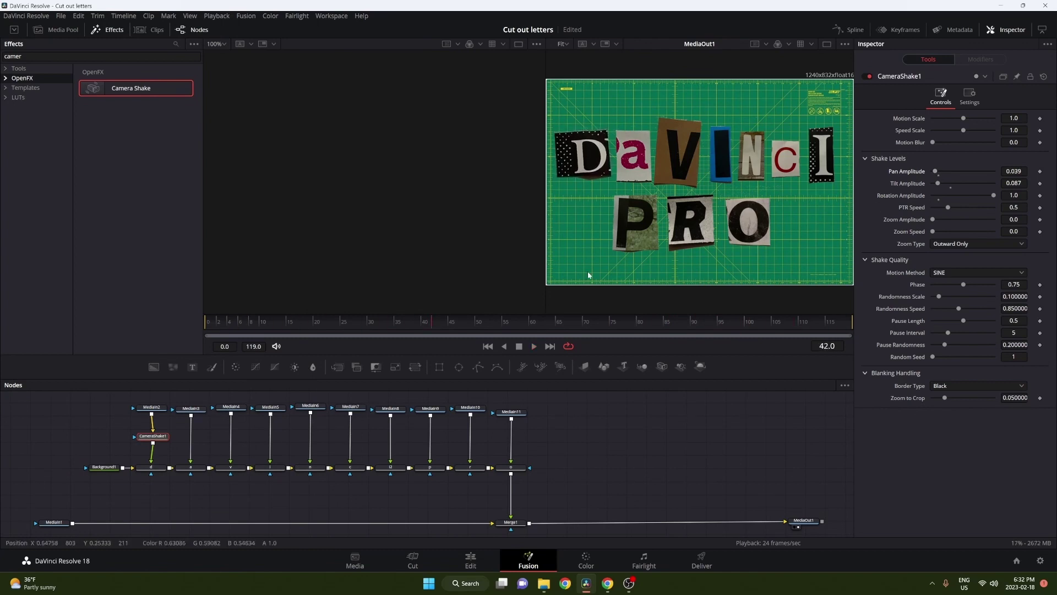
Step: Copy the D's Camera Shake node and paste it into the connections above the a, v, first i and n Merge nodes
left_click(146, 439)
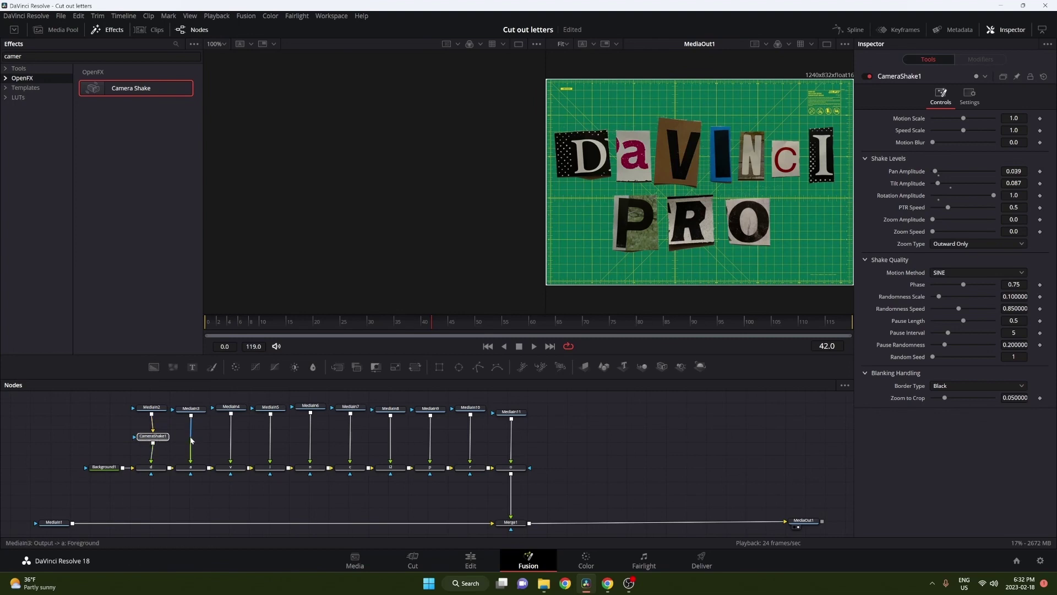
right_click(190, 438)
left_click(211, 421)
right_click(231, 439)
left_click(251, 421)
right_click(270, 439)
left_click(291, 421)
right_click(310, 439)
left_click(331, 420)
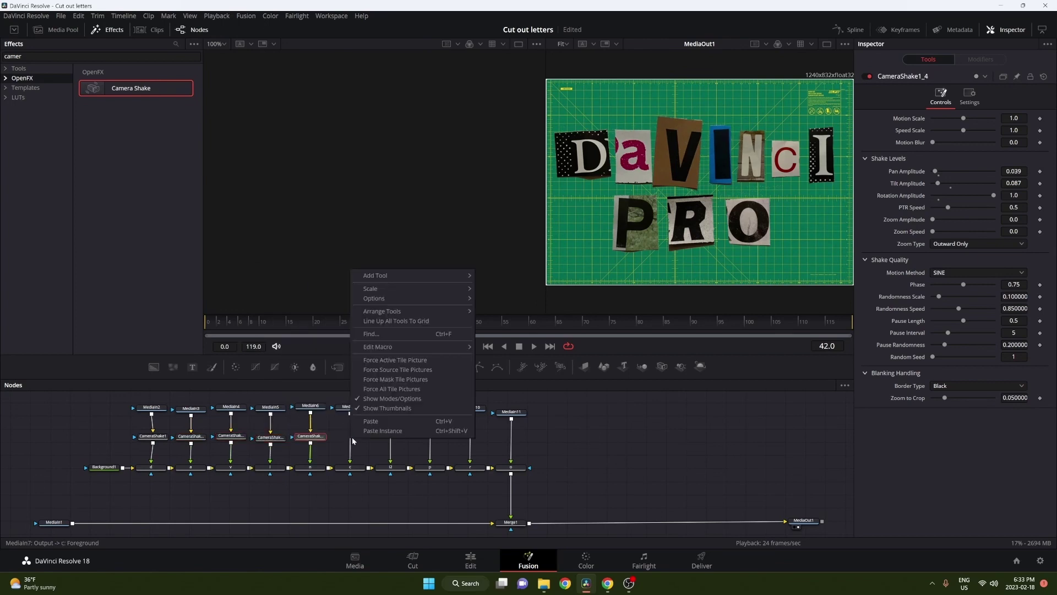
Step: Paste the Camera Shake into the connections of the remaining letters c, second i, p, r and o, and play back the shake
left_click(371, 421)
right_click(391, 440)
left_click(410, 423)
right_click(430, 439)
left_click(449, 423)
right_click(470, 441)
left_click(490, 424)
right_click(511, 440)
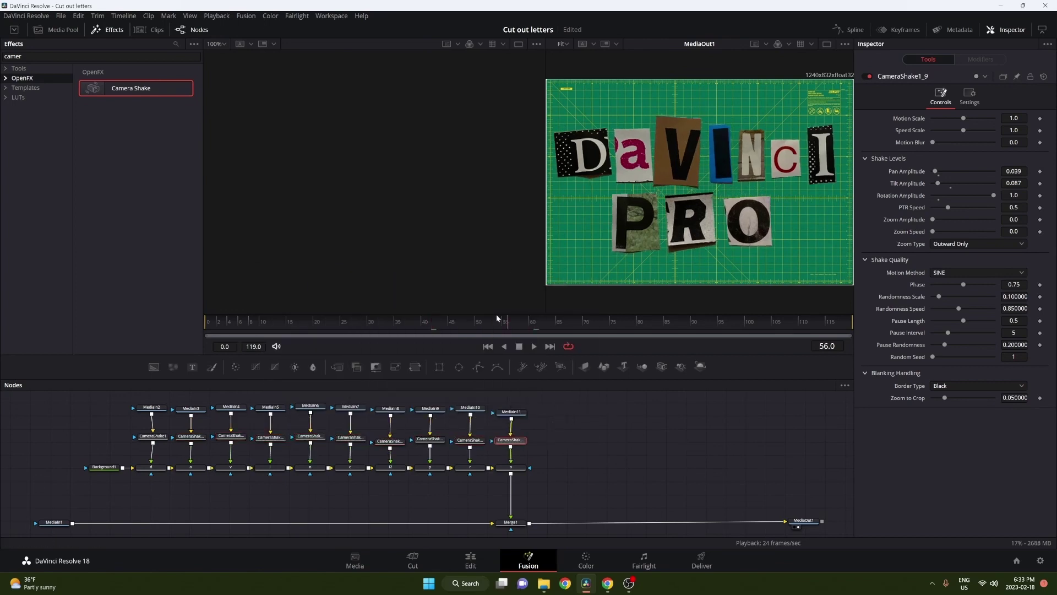
left_click_drag(497, 315, 221, 319)
key("space")
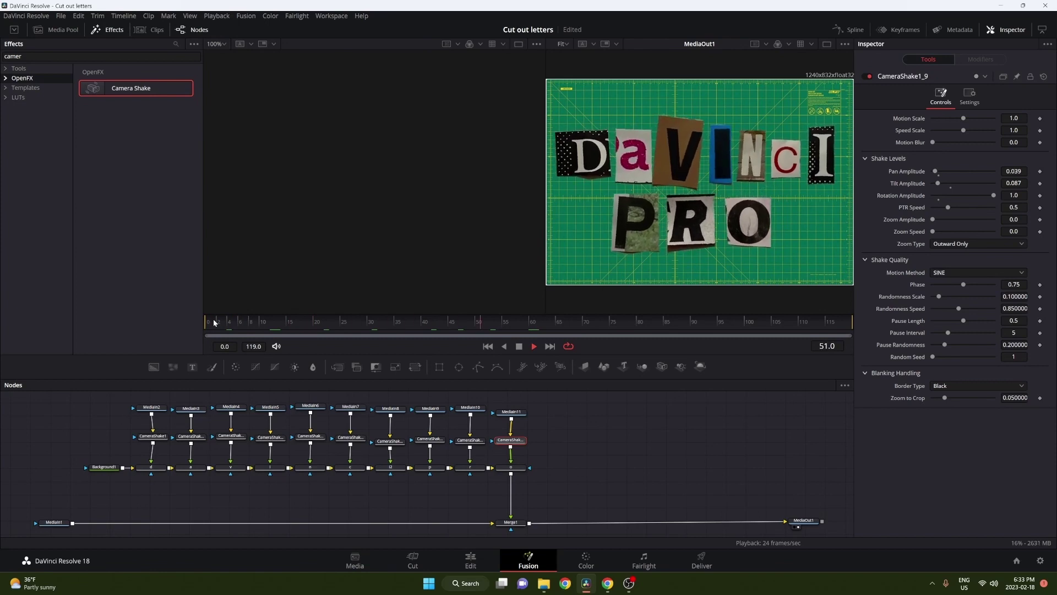
key("space")
Step: Offset the Camera Shake phases of the first three letters: D to 0.6, A higher, and V to about 0.65
left_click(153, 436)
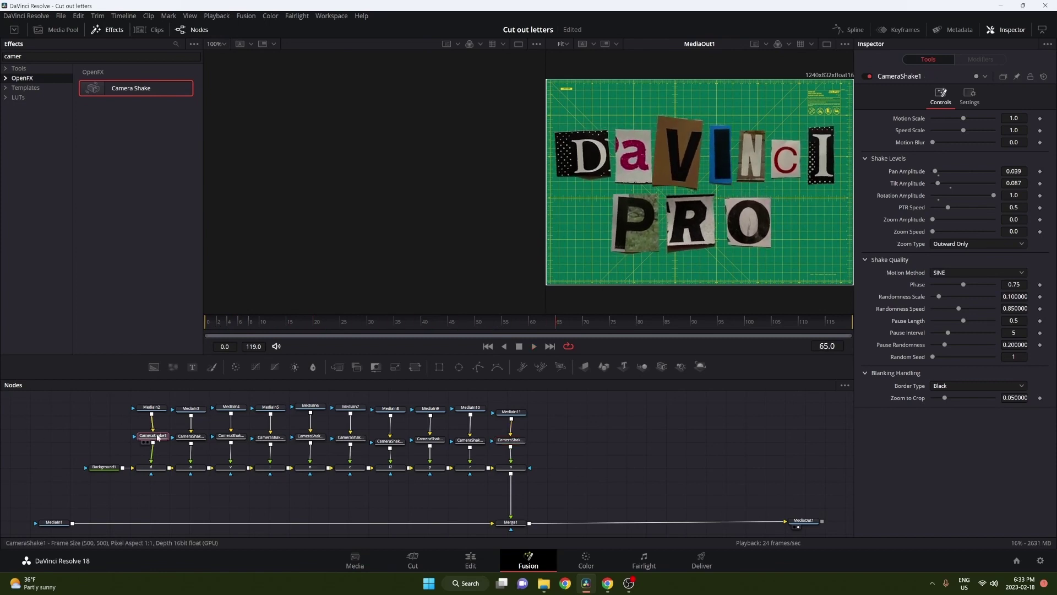
left_click_drag(962, 284, 946, 284)
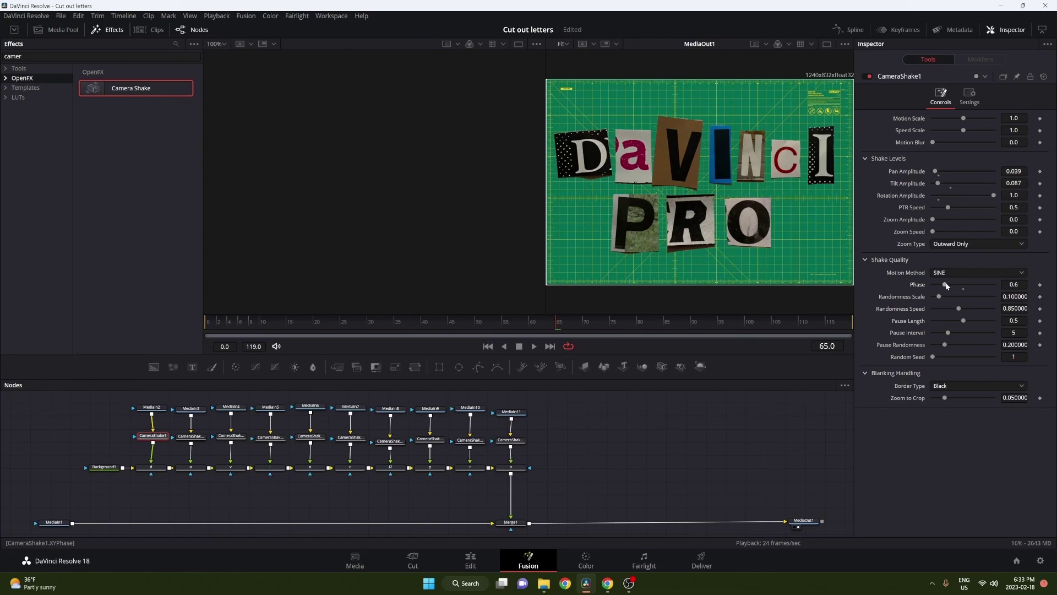
left_click(191, 436)
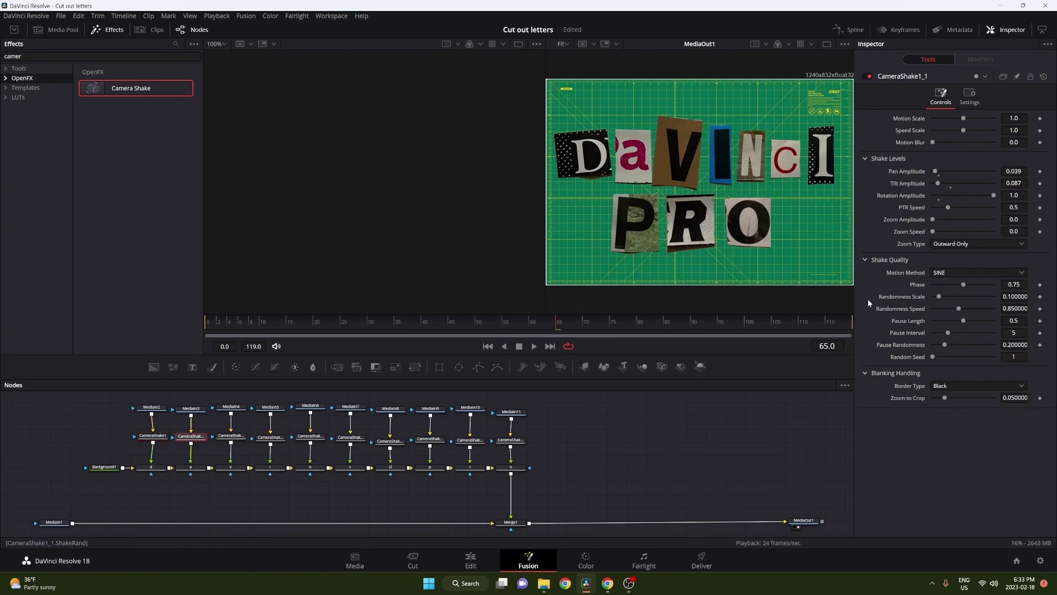
left_click(973, 285)
left_click(231, 435)
left_click(945, 284)
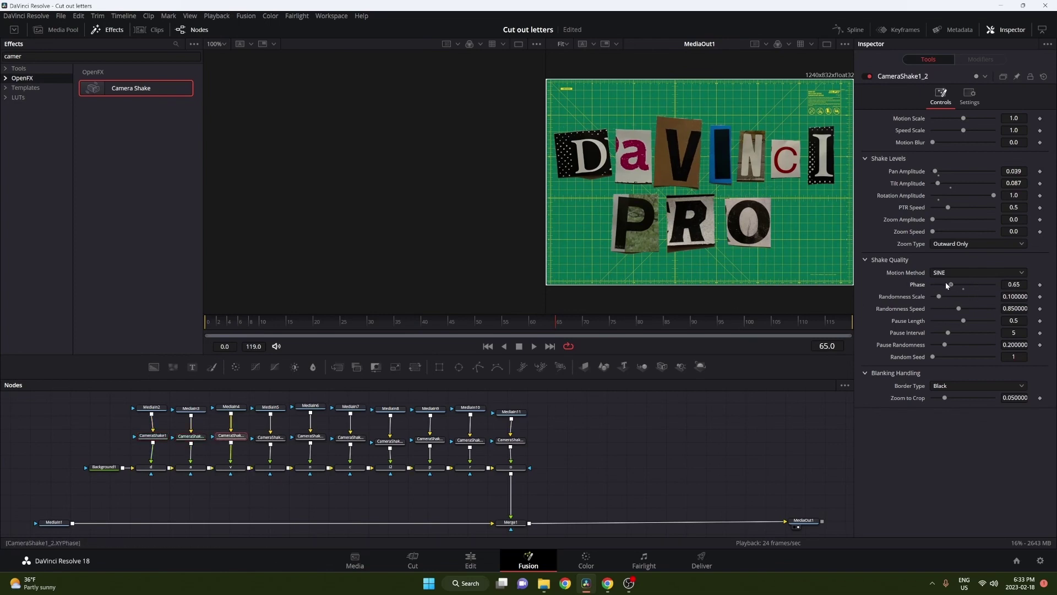
Step: Vary the Camera Shake phase on the remaining letters, setting the O's to about 0.83, and play back the animation
left_click(270, 437)
left_click(983, 286)
left_click(350, 437)
left_click(953, 284)
left_click(390, 441)
left_click(430, 439)
mouse_move(961, 285)
left_mouse_down()
mouse_move(974, 285)
mouse_move(948, 284)
mouse_move(973, 285)
left_mouse_up()
left_click(469, 440)
left_click(509, 441)
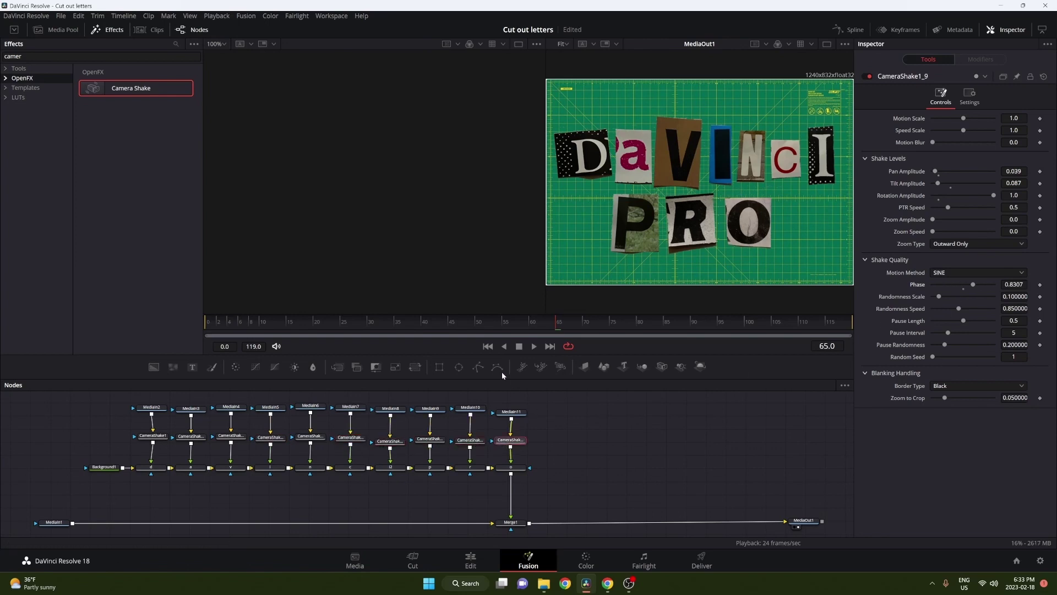
left_click(224, 323)
key("space")
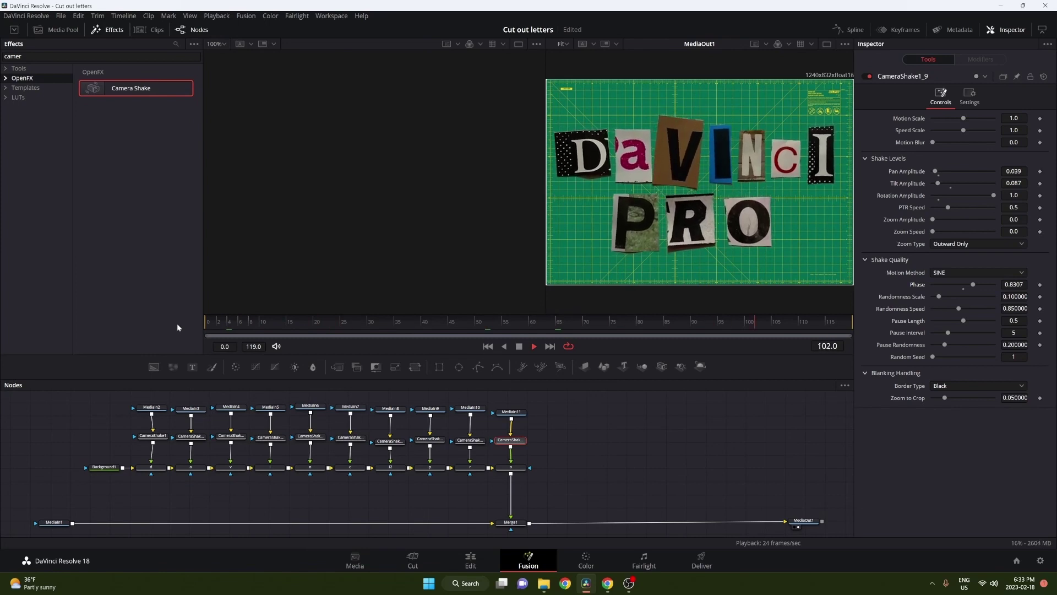
key("space")
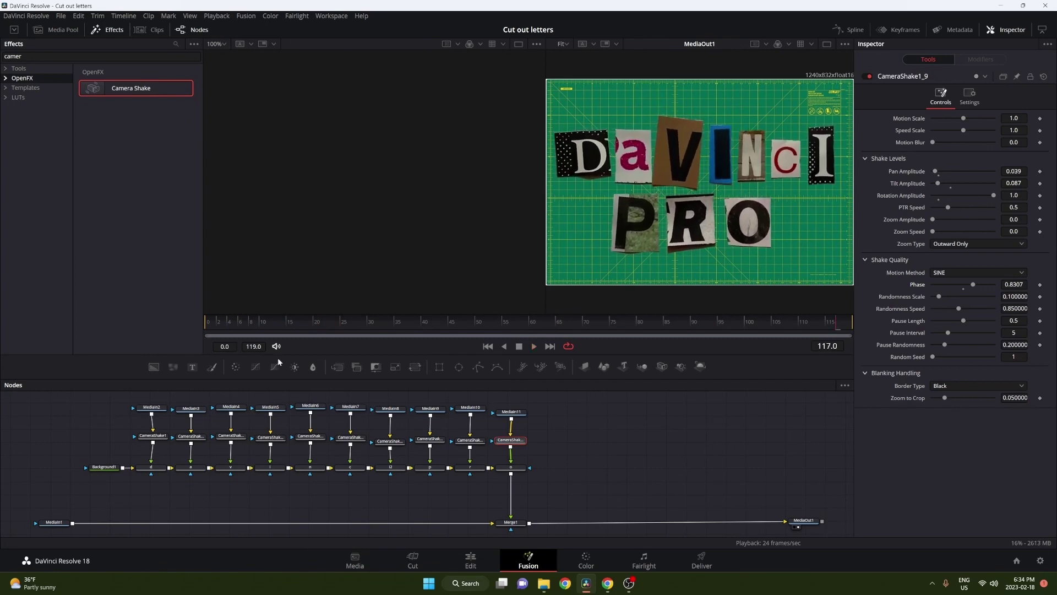
Step: Keyframe the D's Merge center at frame 10, then at frame 0 move it off the canvas's left side to about X -0.26, Y 0.62
left_click(157, 469)
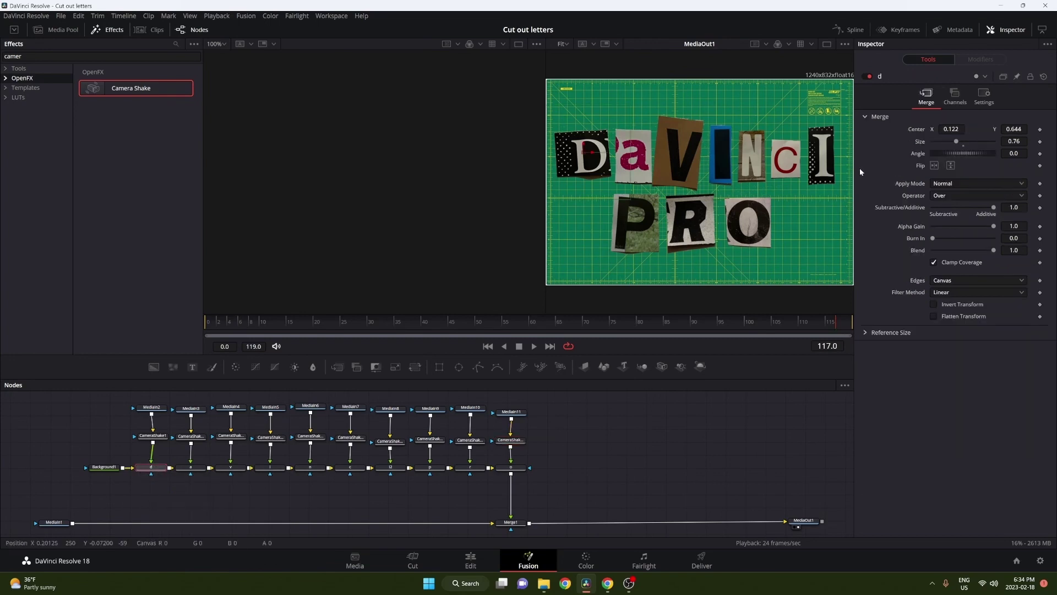
mouse_move(256, 322)
left_mouse_down()
mouse_move(248, 332)
mouse_move(262, 326)
left_mouse_up()
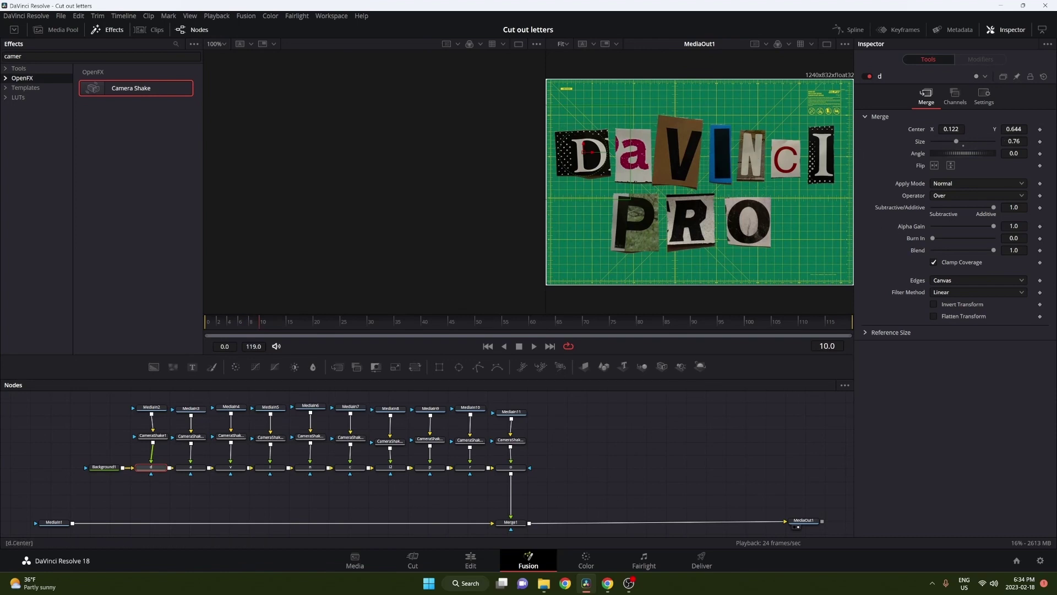
left_click(1040, 130)
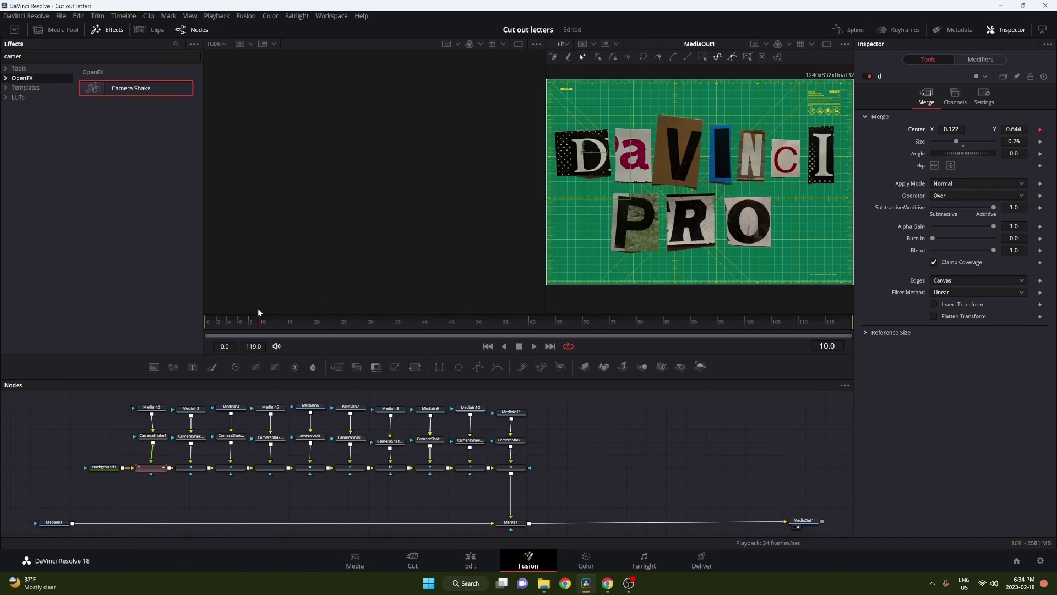
left_click_drag(245, 326, 193, 327)
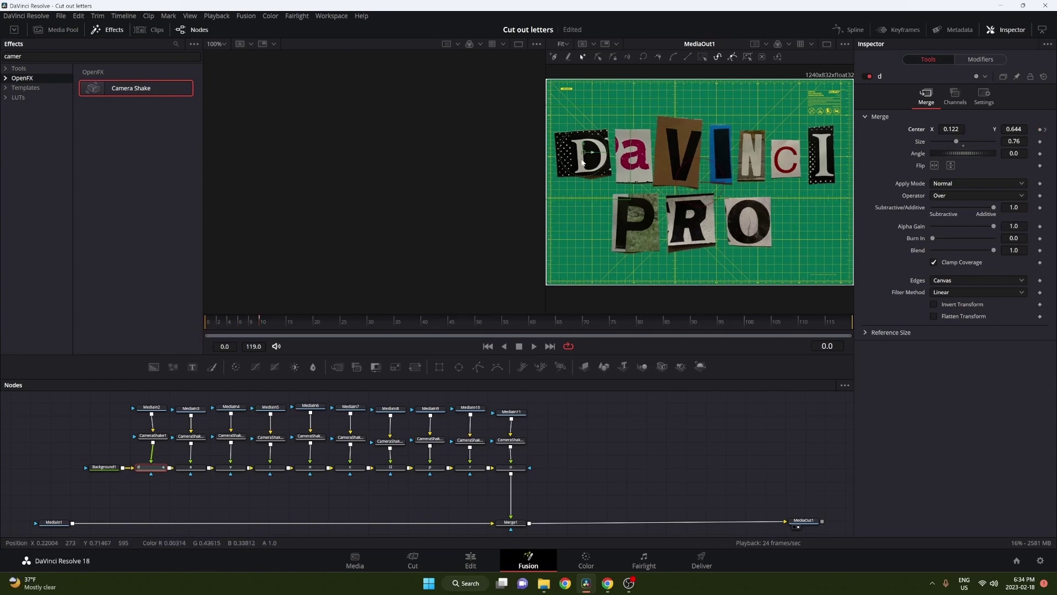
left_click_drag(585, 155, 462, 160)
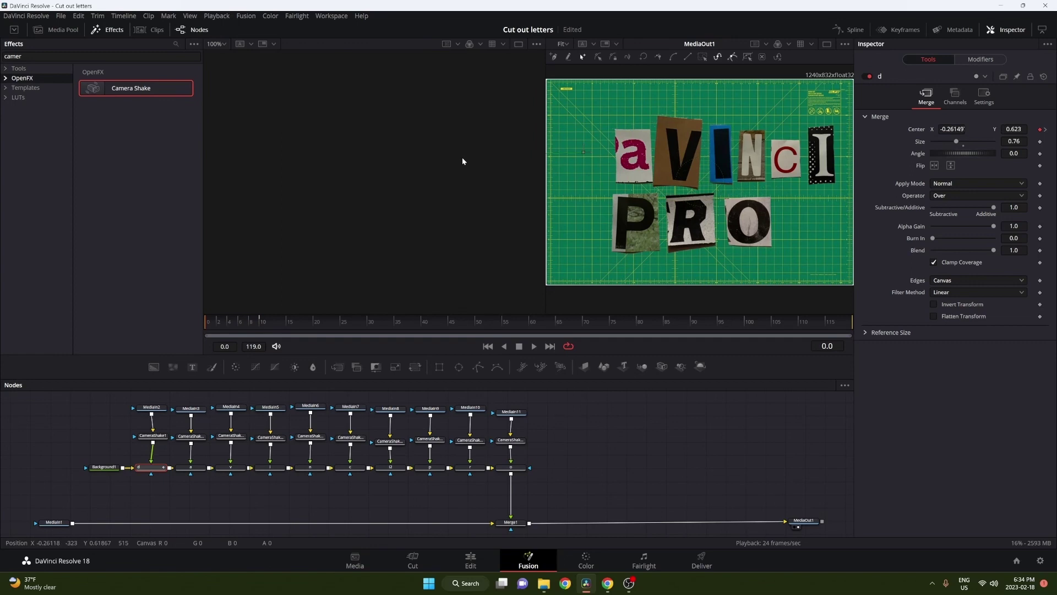
key("space")
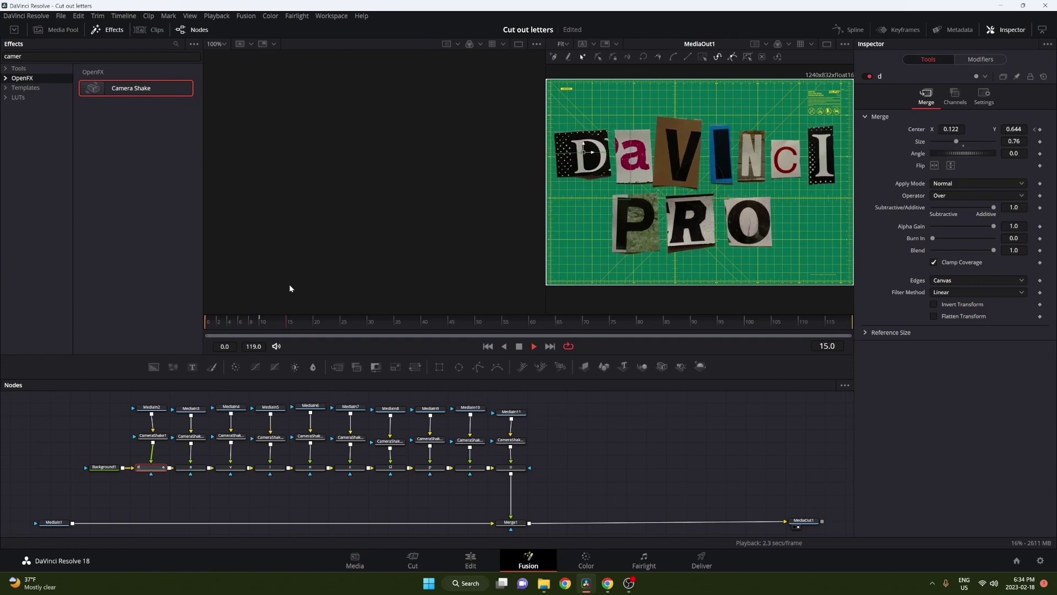
Step: Return to the D's keyframe at frame 10 and keyframe the center of the a, v and first i Merge nodes
left_click(191, 467)
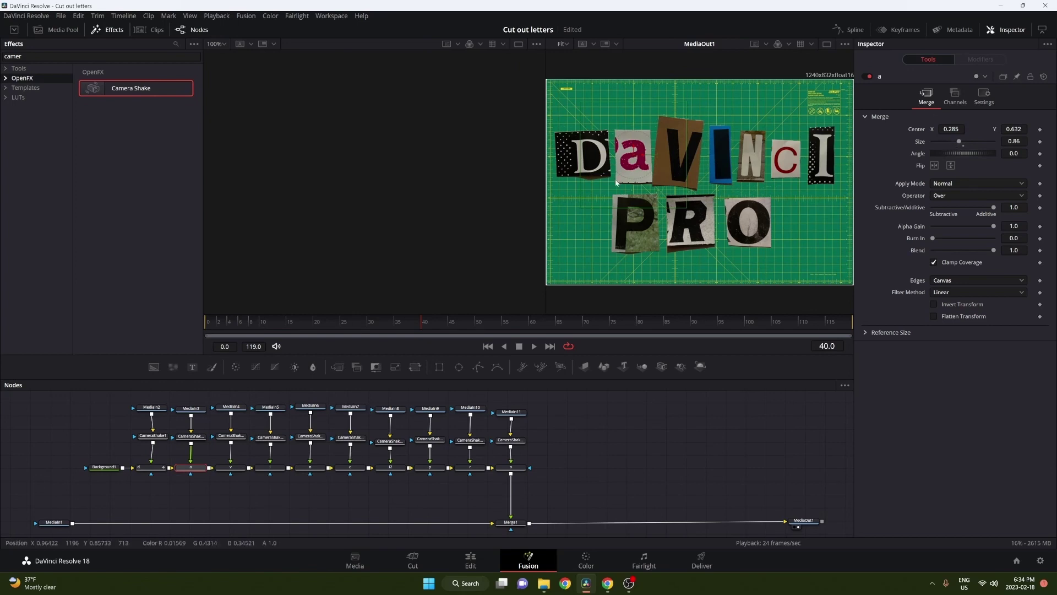
left_click(151, 467)
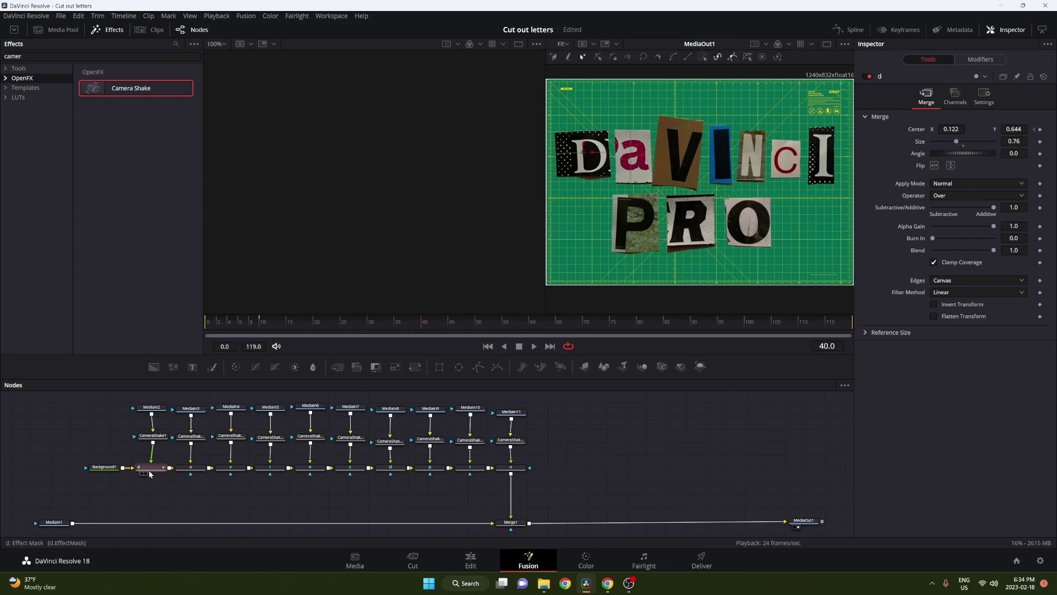
left_click(1034, 131)
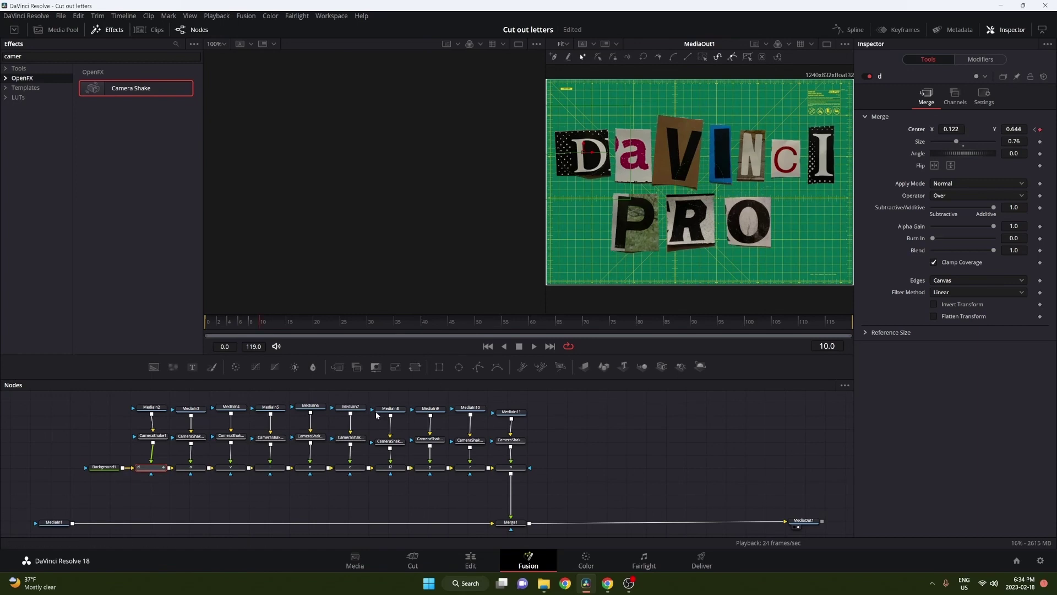
left_click(199, 468)
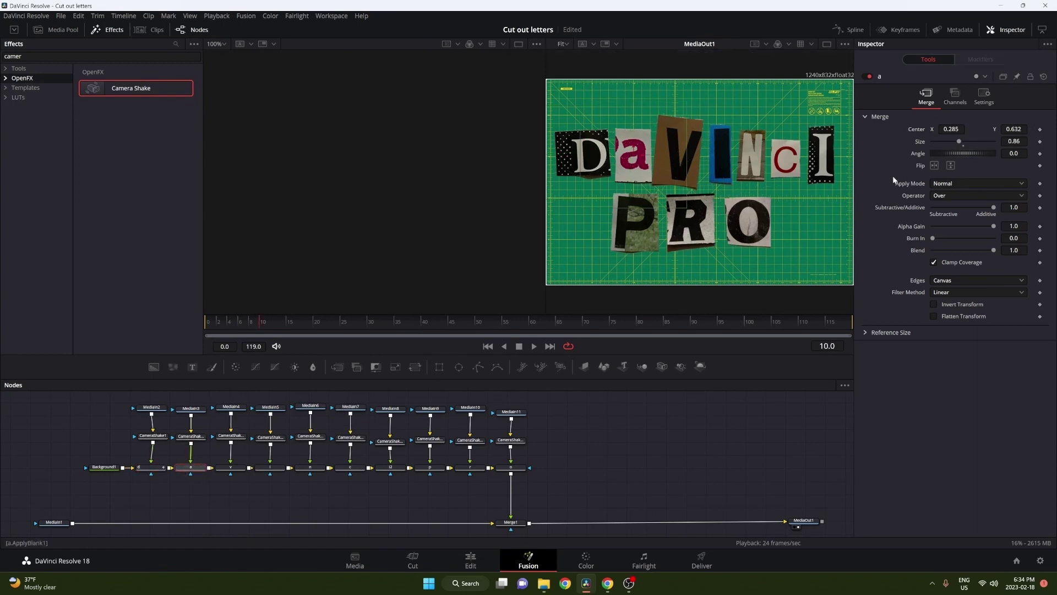
left_click(1040, 130)
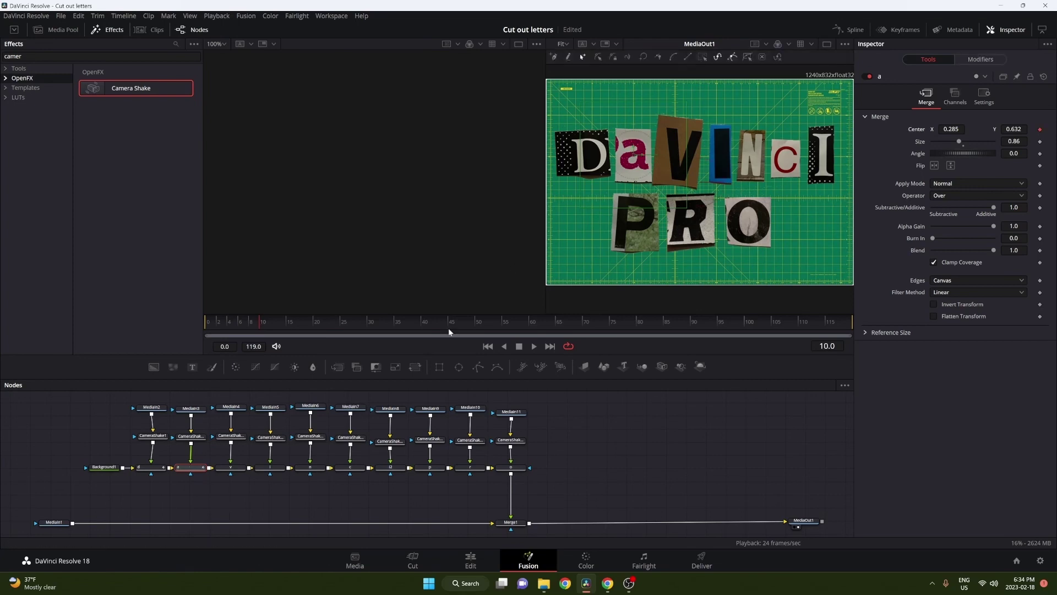
left_click(230, 468)
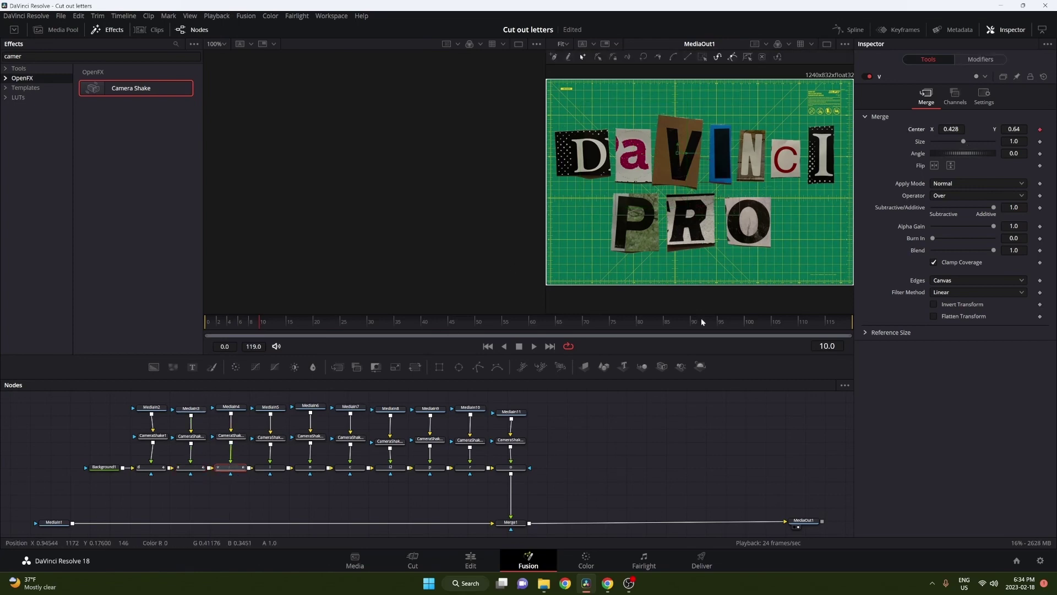
left_click(270, 469)
left_click(1040, 130)
Step: Keyframe the center of the n, c, second i, p, r and o Merge nodes at frame 10
left_click(311, 469)
left_click(1039, 129)
left_click(350, 468)
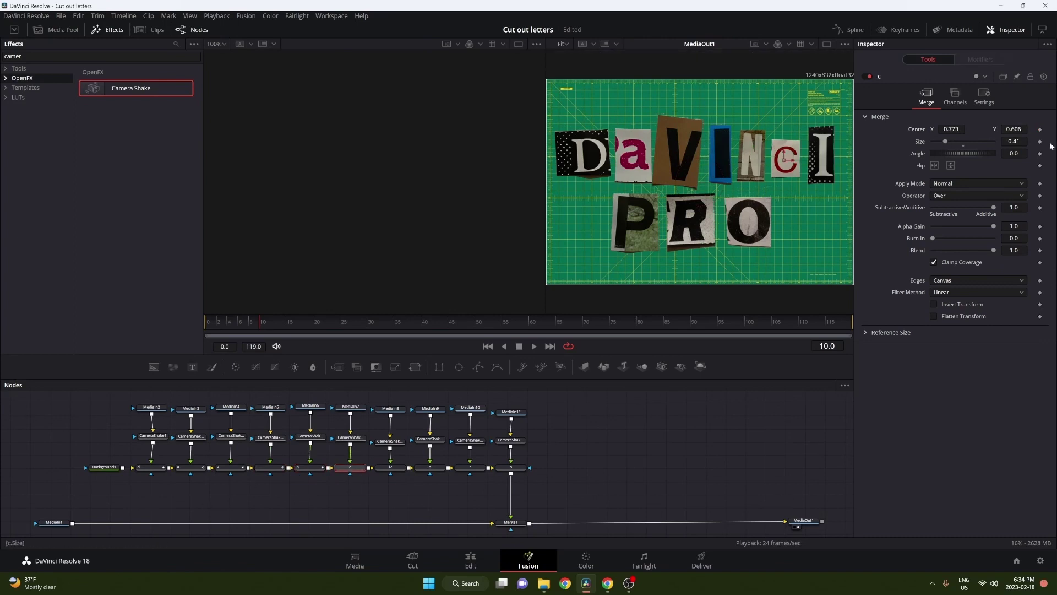
key("Right")
key("Right")
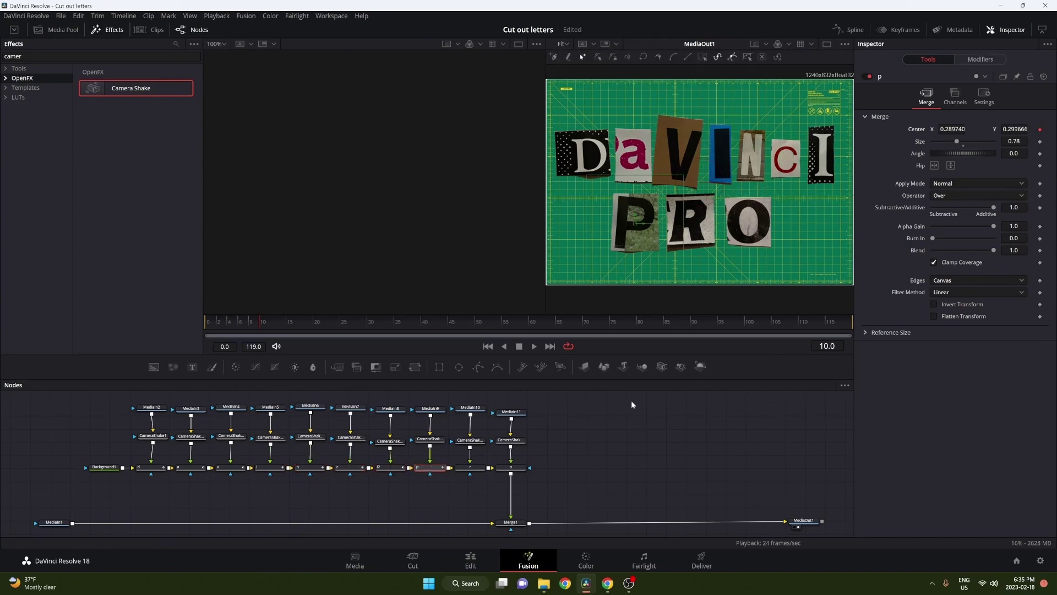
key("Right")
key("Right")
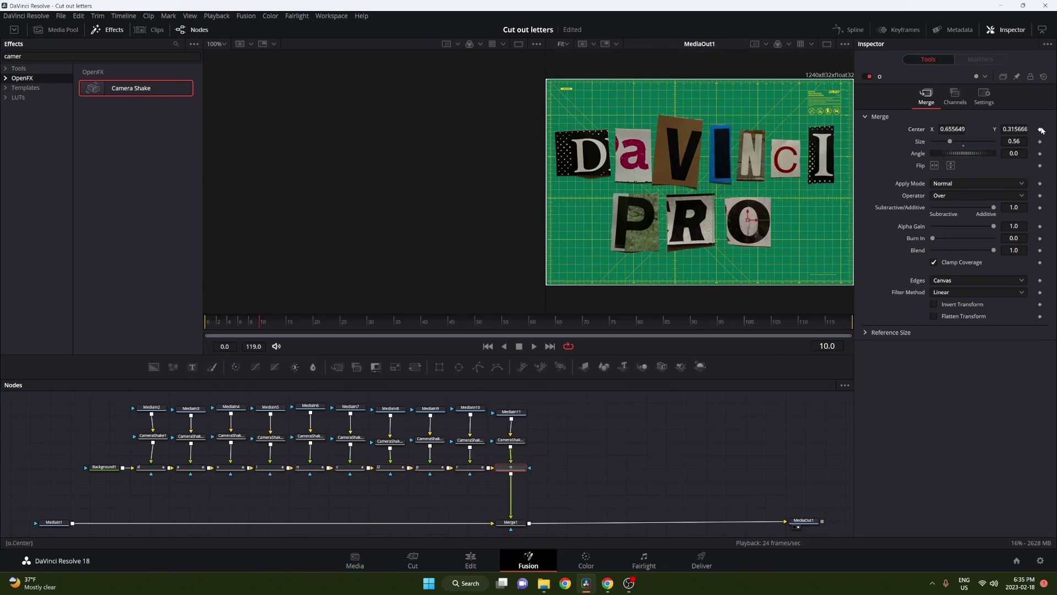
left_click(1040, 130)
Step: At frame 0, move the o and r Merge centers below the canvas and the p off its left edge to about X -0.08, Y 0.29
left_click_drag(263, 323, 174, 327)
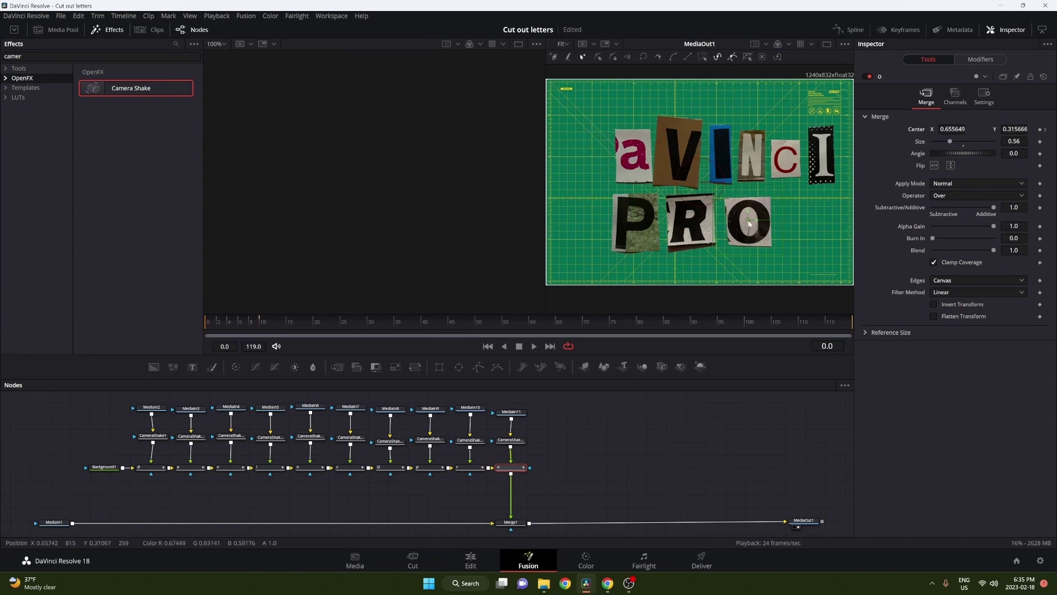
left_click_drag(749, 223, 771, 325)
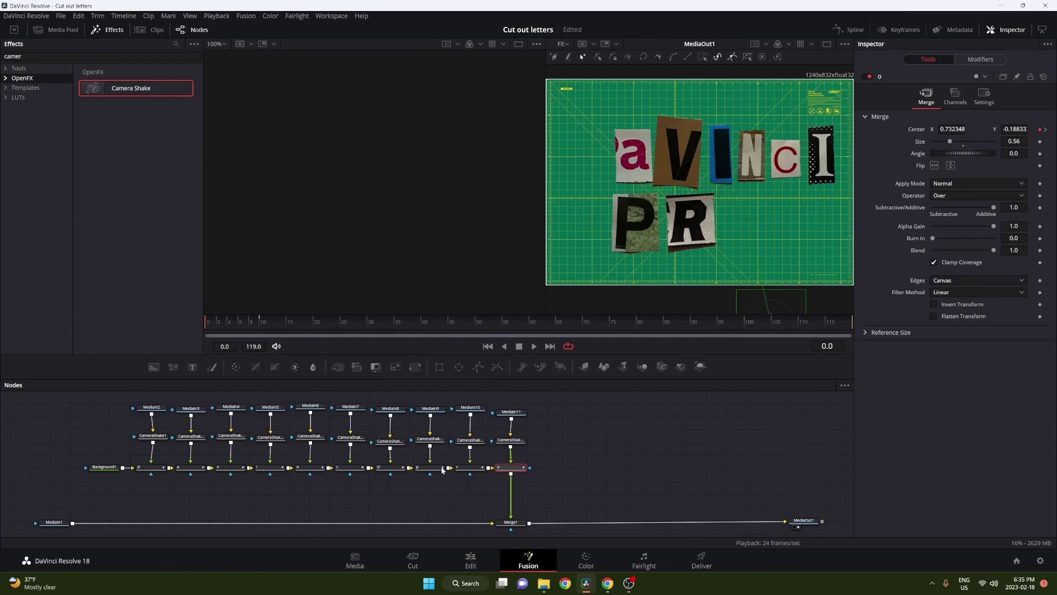
left_click(470, 467)
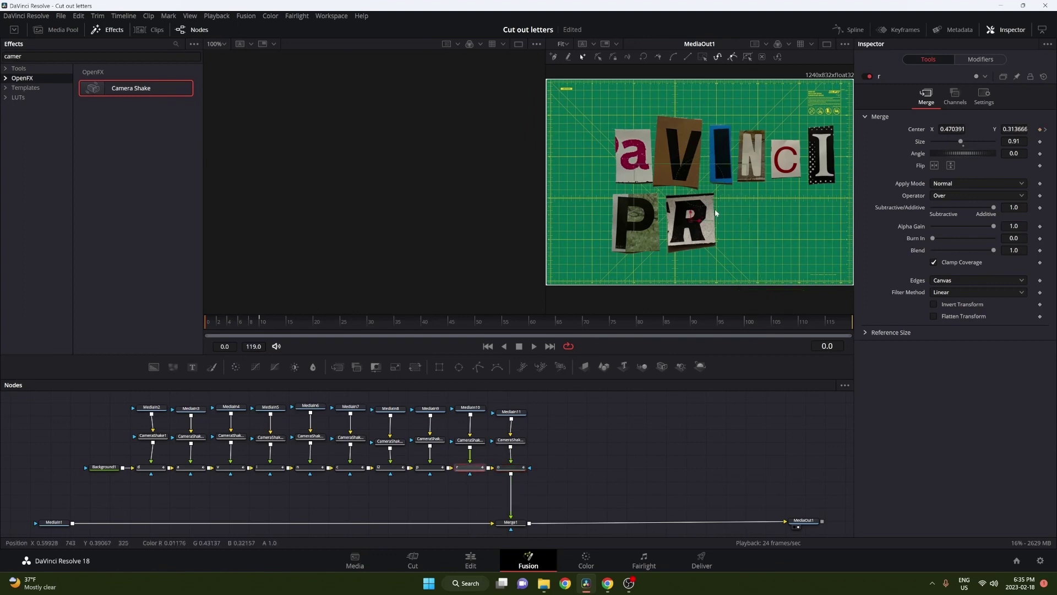
left_click_drag(695, 223, 615, 323)
left_click(430, 467)
left_click_drag(639, 220, 519, 229)
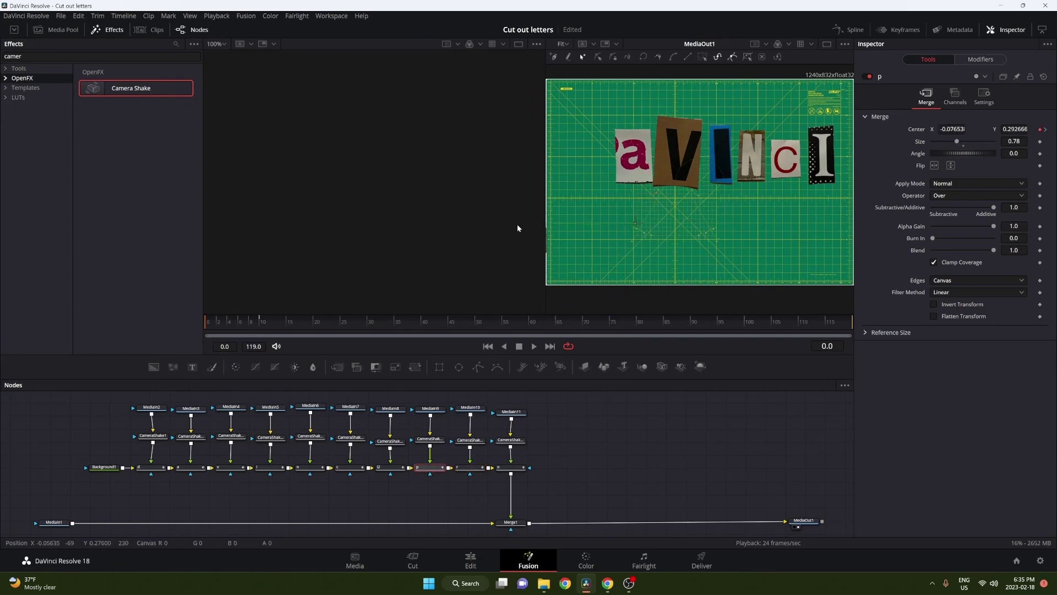
Step: Move the second i and c Merge centers off the canvas's right edge, and the n and first i above its top edge at frame 0
left_click(390, 468)
left_click_drag(824, 156, 884, 153)
left_click(350, 467)
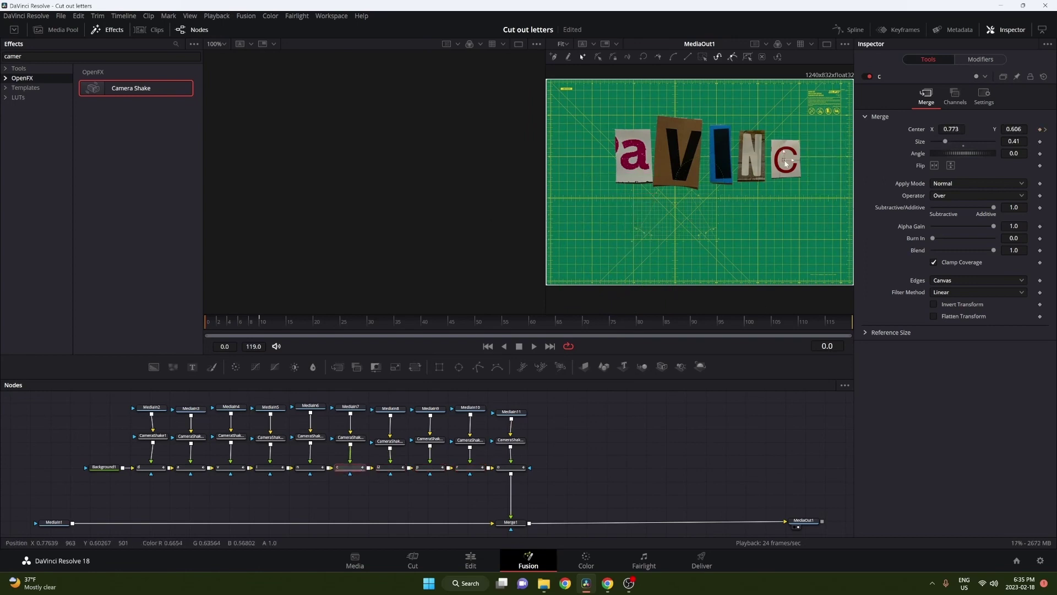
left_click_drag(787, 159, 882, 160)
left_click(310, 467)
left_click_drag(760, 163, 752, 45)
left_click(270, 467)
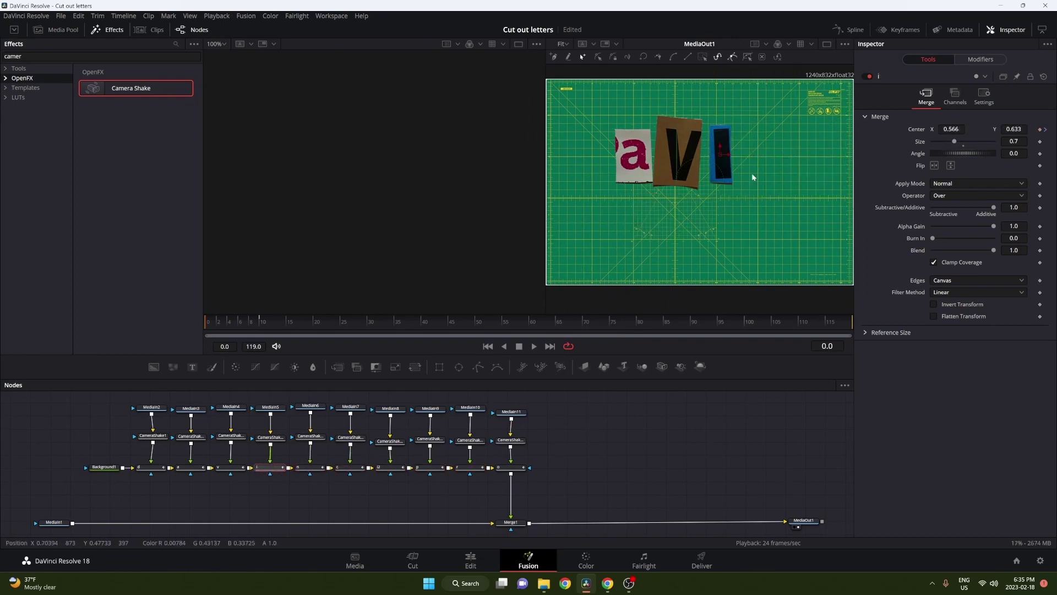
left_click_drag(722, 160, 678, 44)
Step: Move the a Merge center past the canvas's upper-left corner to about X -0.11, Y 1.18, and the v above the top edge
left_click(191, 467)
left_click_drag(633, 154, 543, 60)
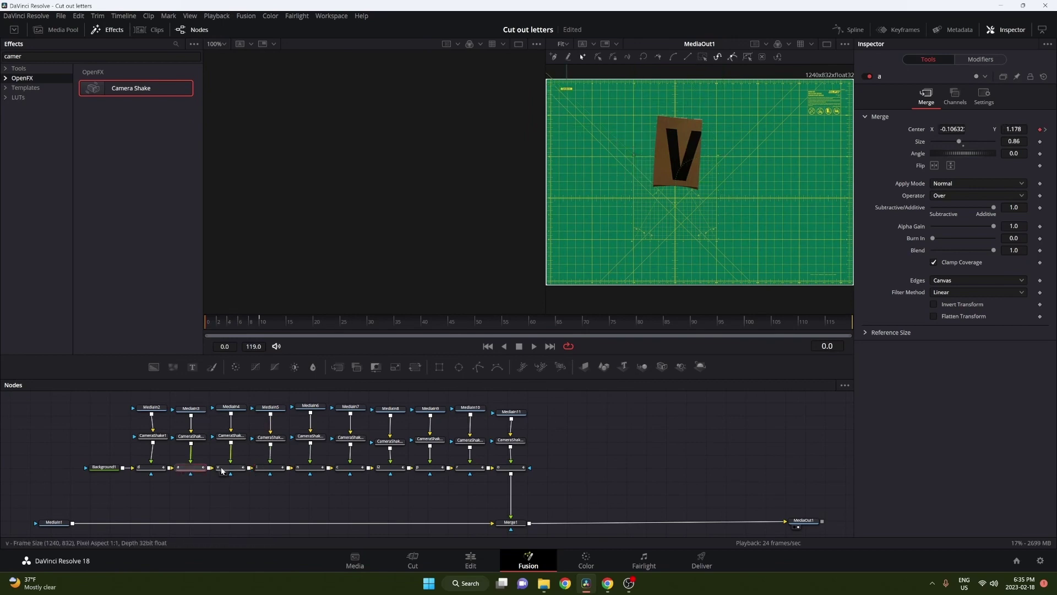
left_click(231, 467)
left_click_drag(677, 154, 649, 39)
Step: Play back the fly-in animation and save the project
key("space")
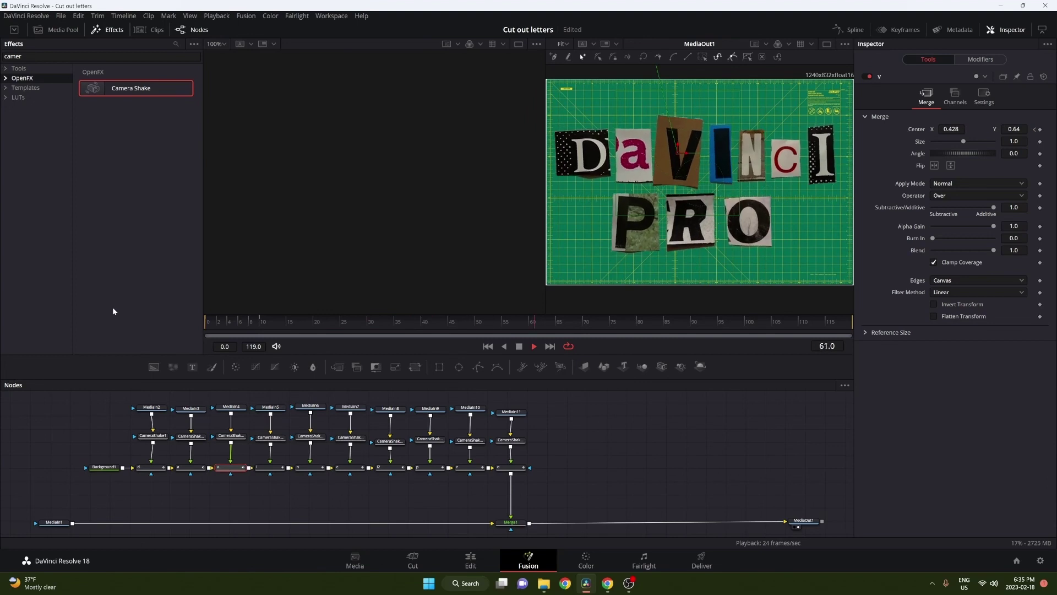
key("space")
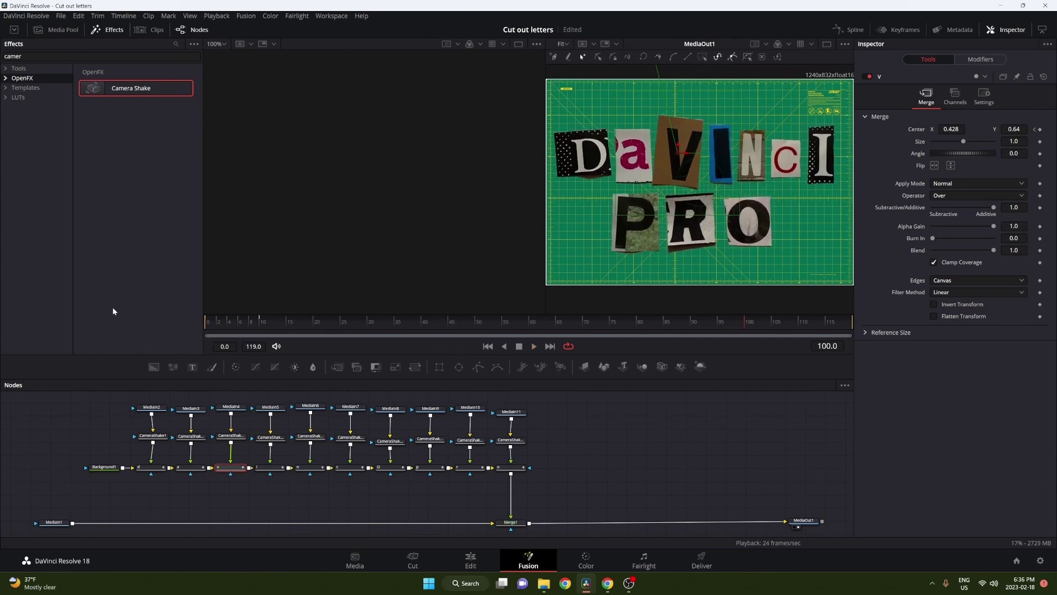
key("ctrl+s")
Step: Find the Stop Motion effect and insert it between the o Merge node and Merge1
left_click(178, 45)
left_click(179, 46)
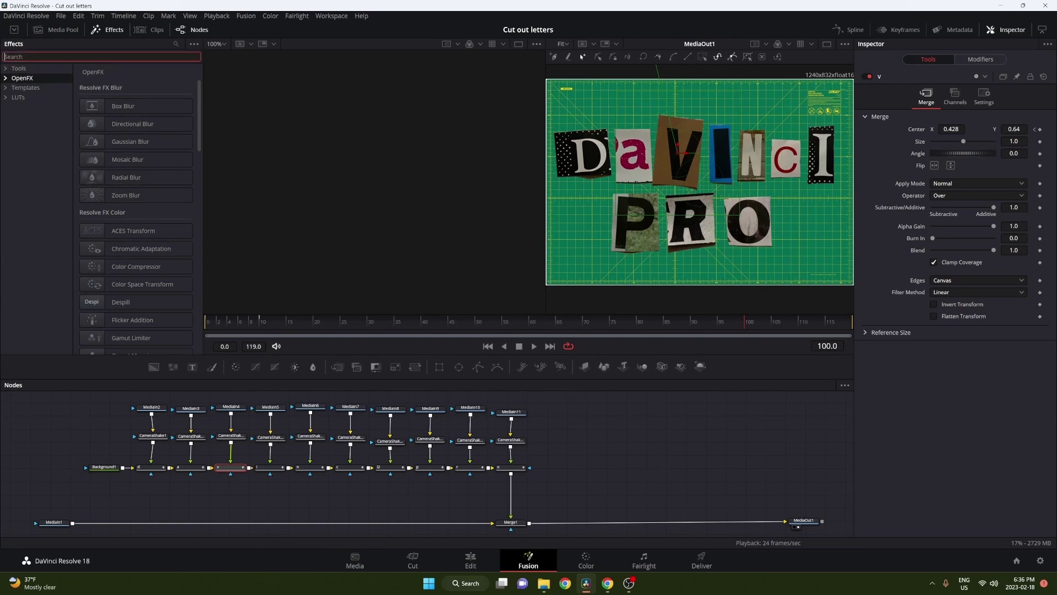
type("stop")
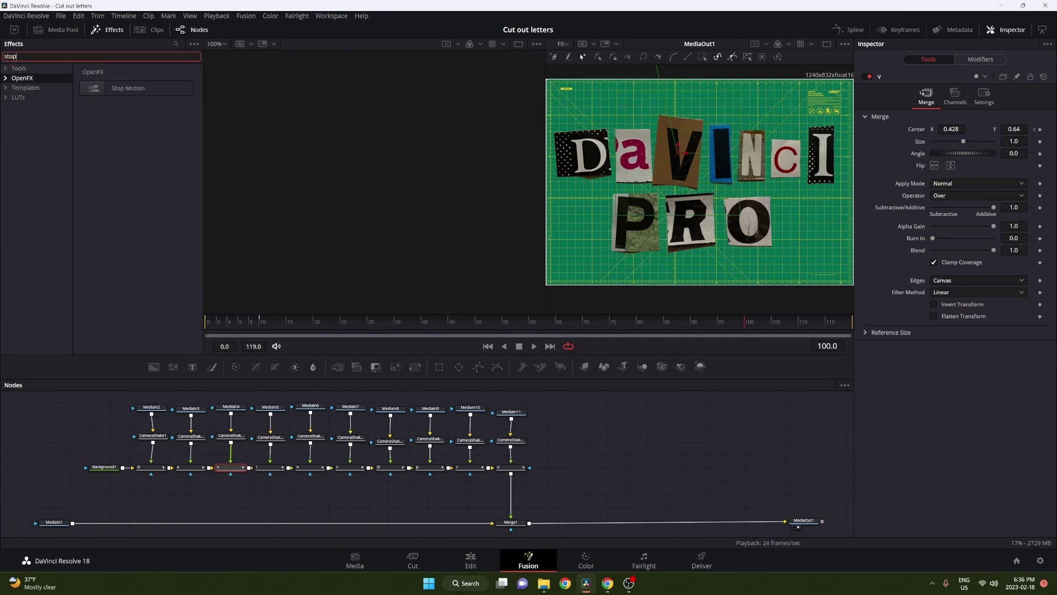
left_click_drag(128, 88, 508, 492)
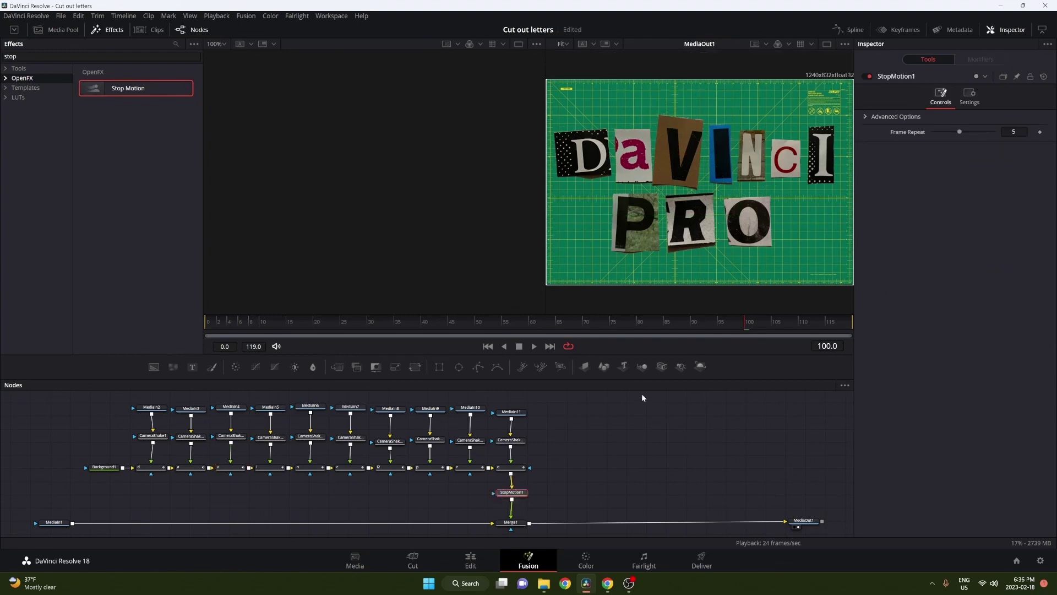
Step: Try Stop Motion Frame Repeat values of 10 and 2, playing back the animation with each
left_click_drag(969, 131, 994, 132)
left_click_drag(322, 324, 127, 325)
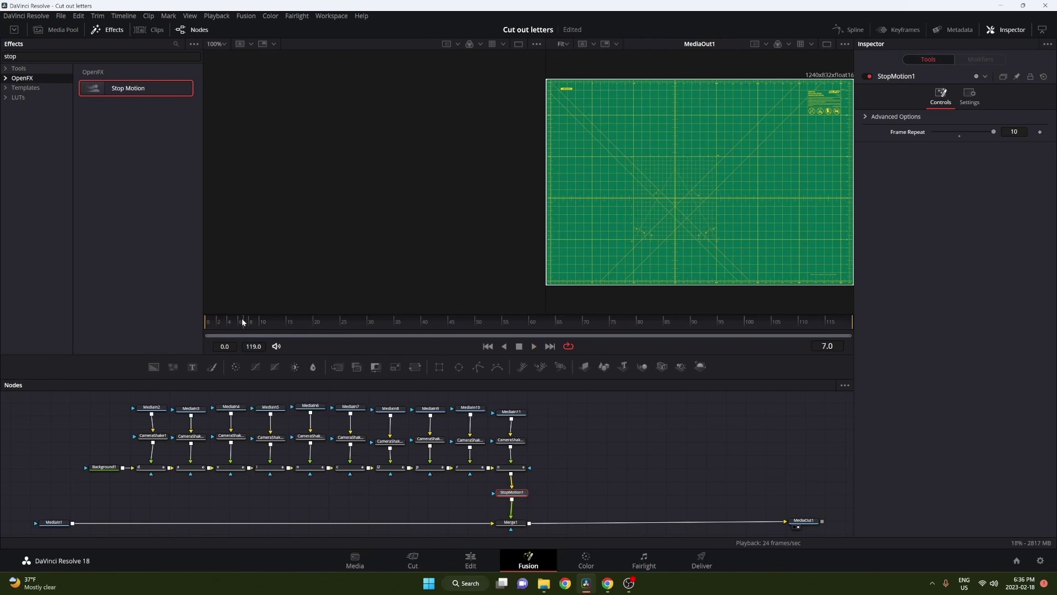
key("space")
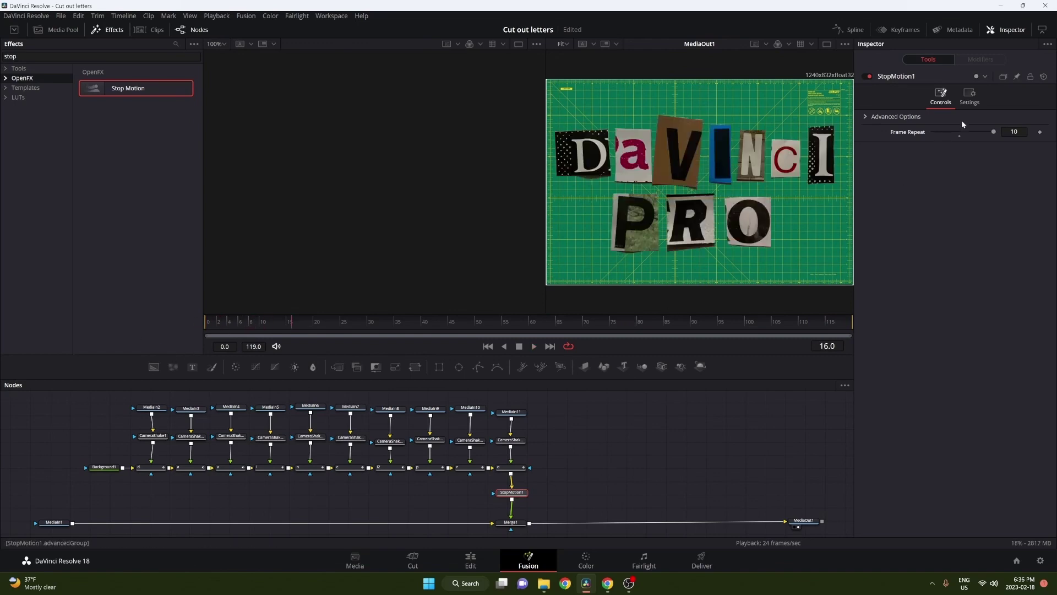
left_click_drag(994, 131, 939, 133)
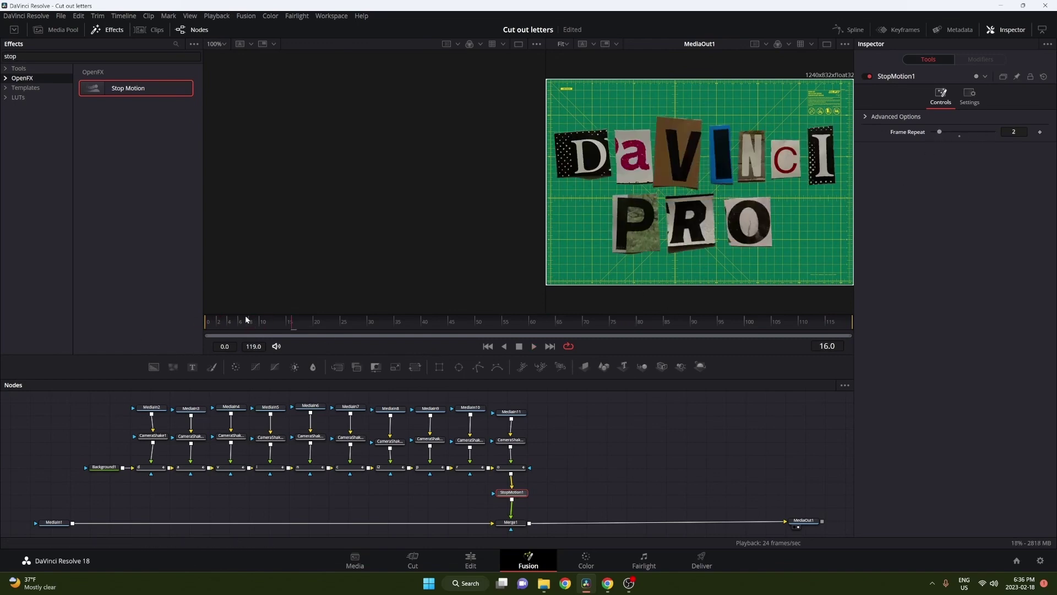
key("space")
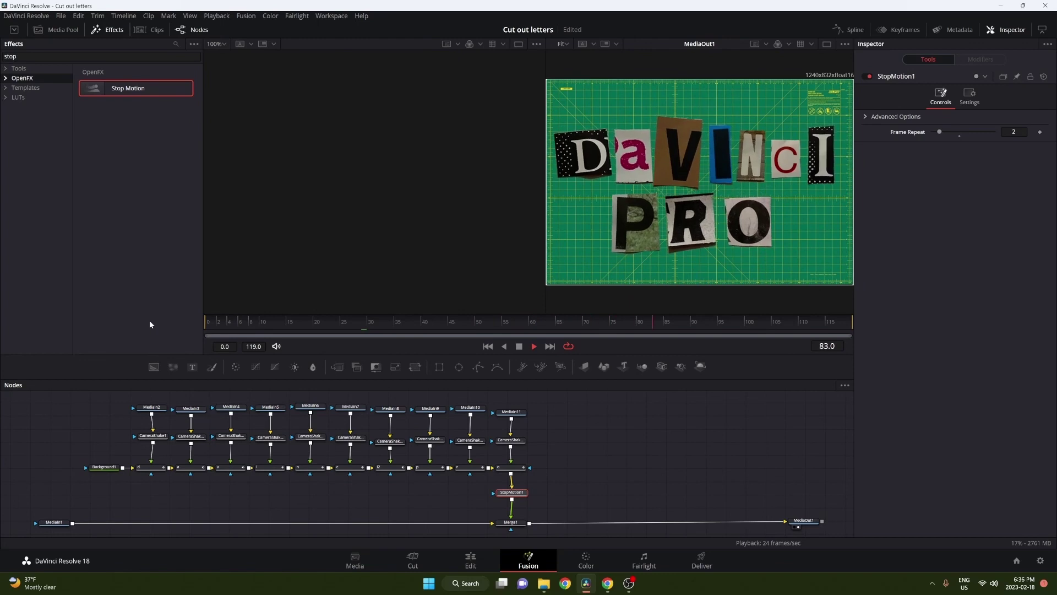
Step: Set the Stop Motion Frame Repeat to 3 and play the timeline from the start on the Edit page
left_click_drag(942, 132, 948, 132)
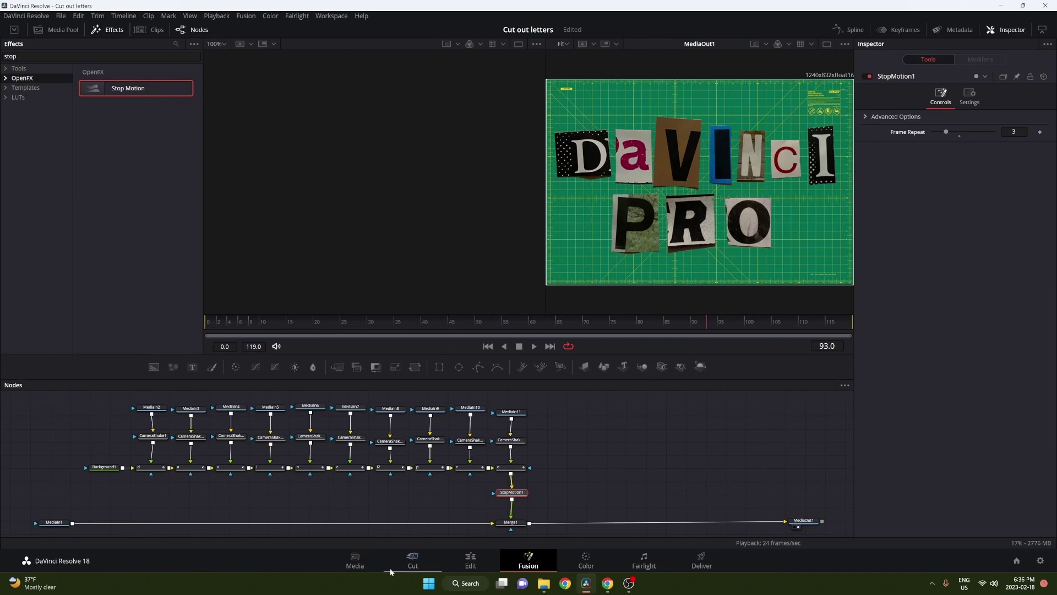
left_click(471, 560)
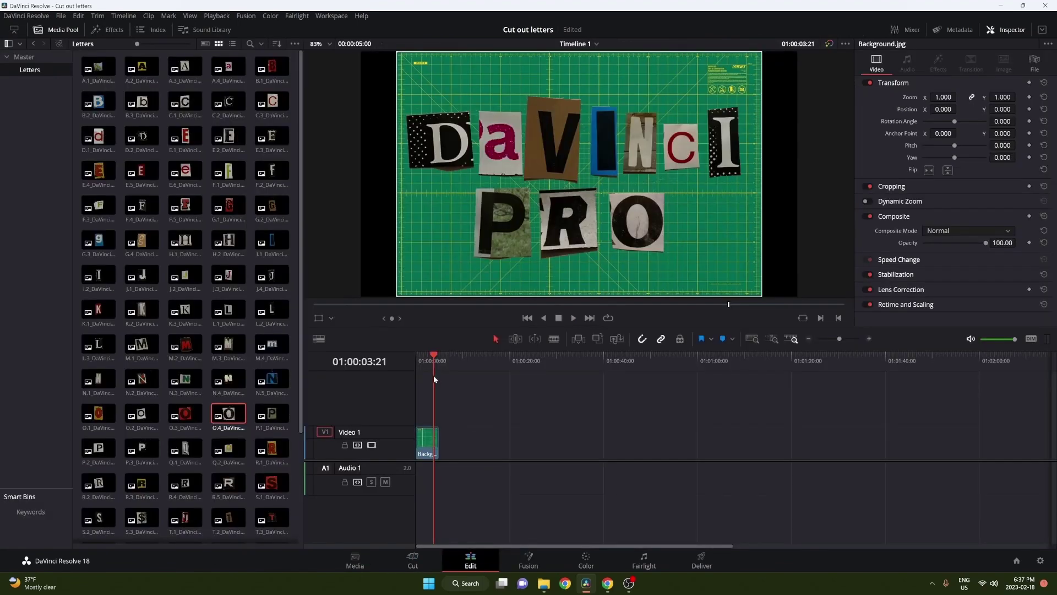
left_click_drag(434, 379, 387, 352)
key("space")
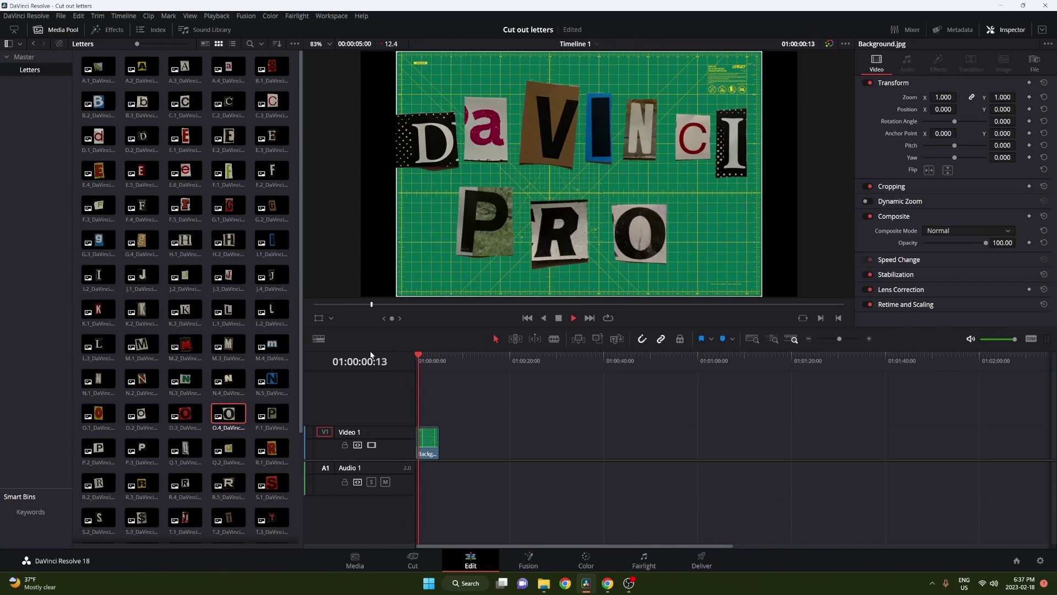